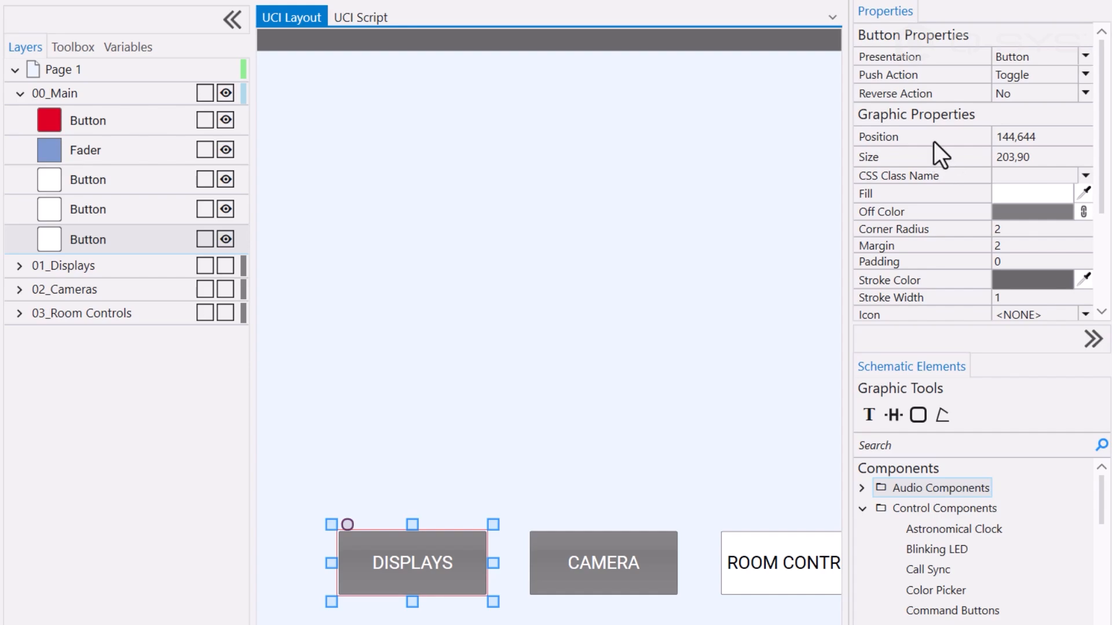
# Step: Move the ROOM CONTROLS button to the page origin at position 0,0
pyautogui.scroll(-3, 935, 142)
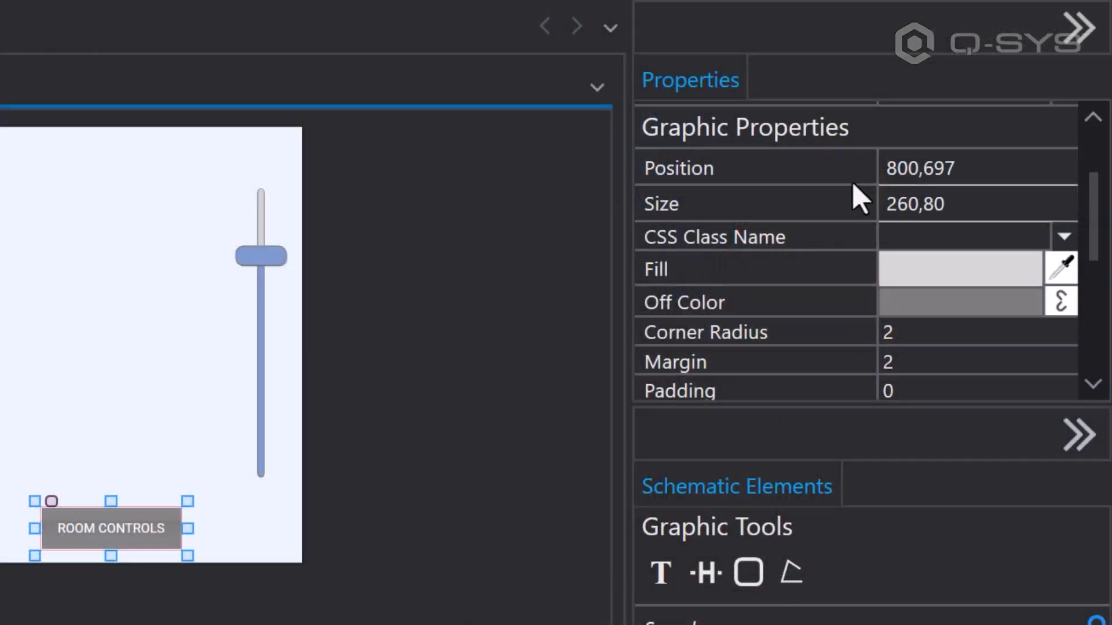
pyautogui.click(920, 180)
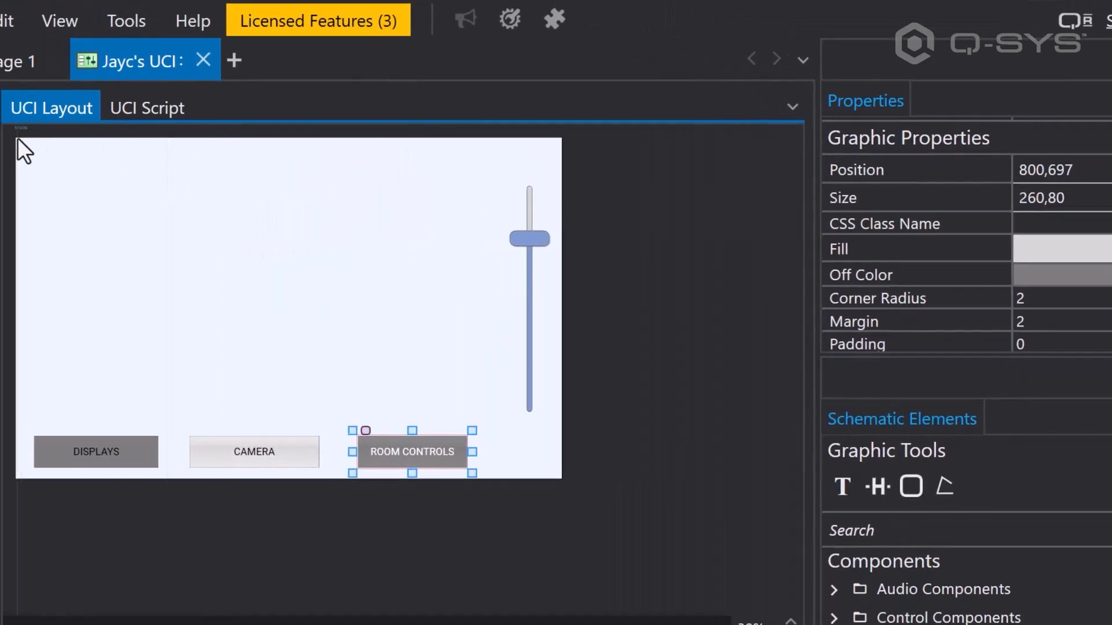
pyautogui.moveTo(401, 445); pyautogui.dragTo(22, 151)
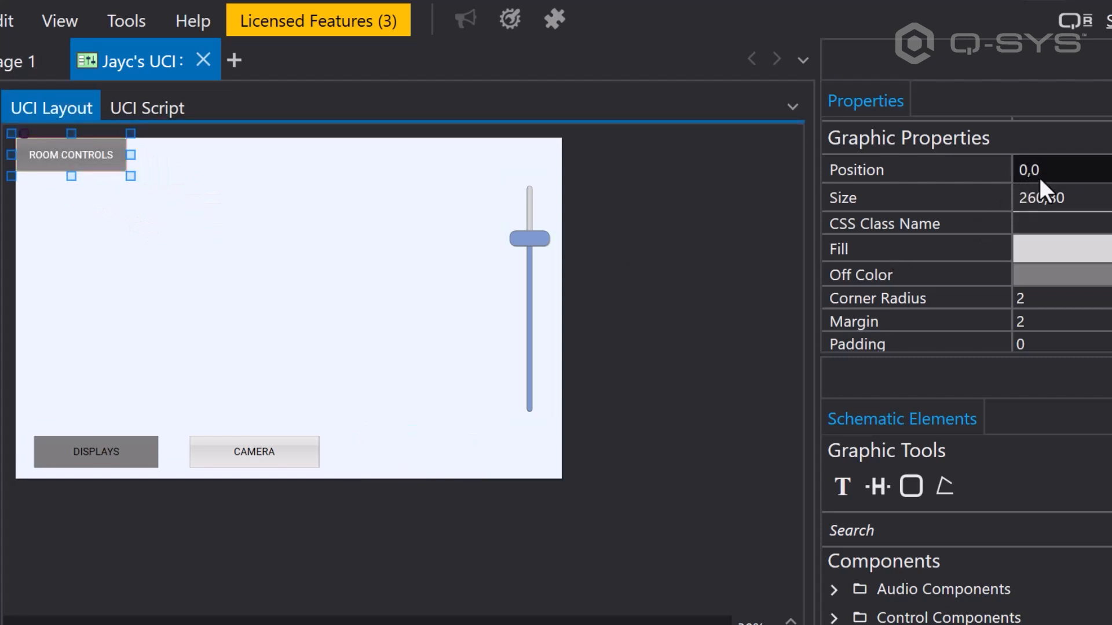
# Step: Move the ROOM CONTROLS button back to the bottom row beside the CAMERA button, at about position 757,697
pyautogui.moveTo(62, 151); pyautogui.dragTo(349, 297)
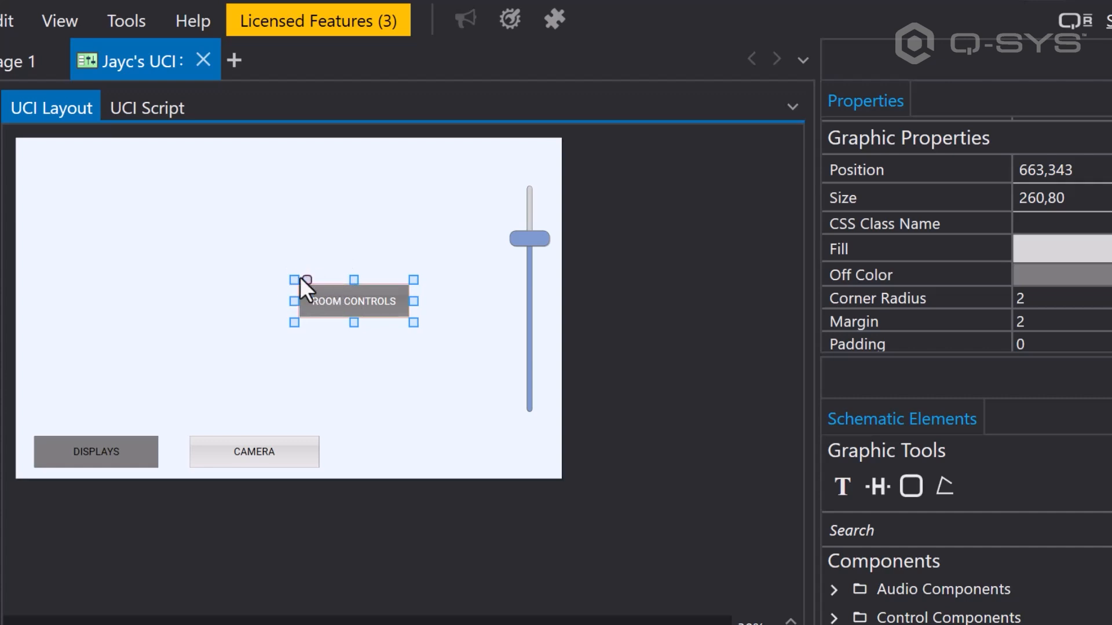
pyautogui.moveTo(315, 308); pyautogui.dragTo(379, 448)
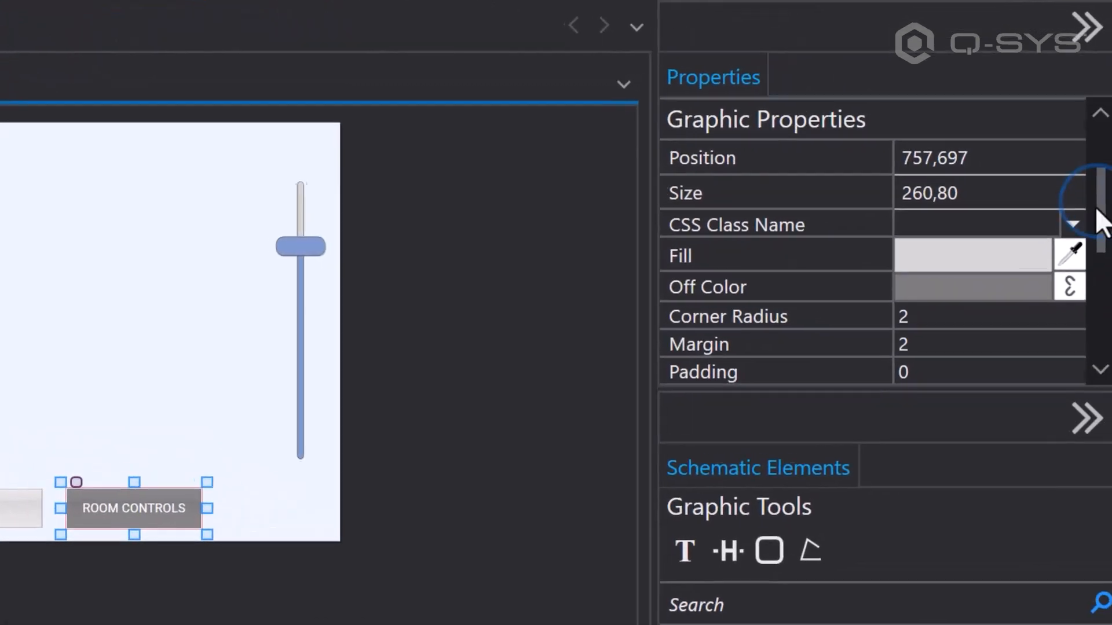
# Step: Examine the color model and opacity options in the Fill color picker of the ROOM CONTROLS button
pyautogui.moveTo(1097, 208); pyautogui.dragTo(1095, 228)
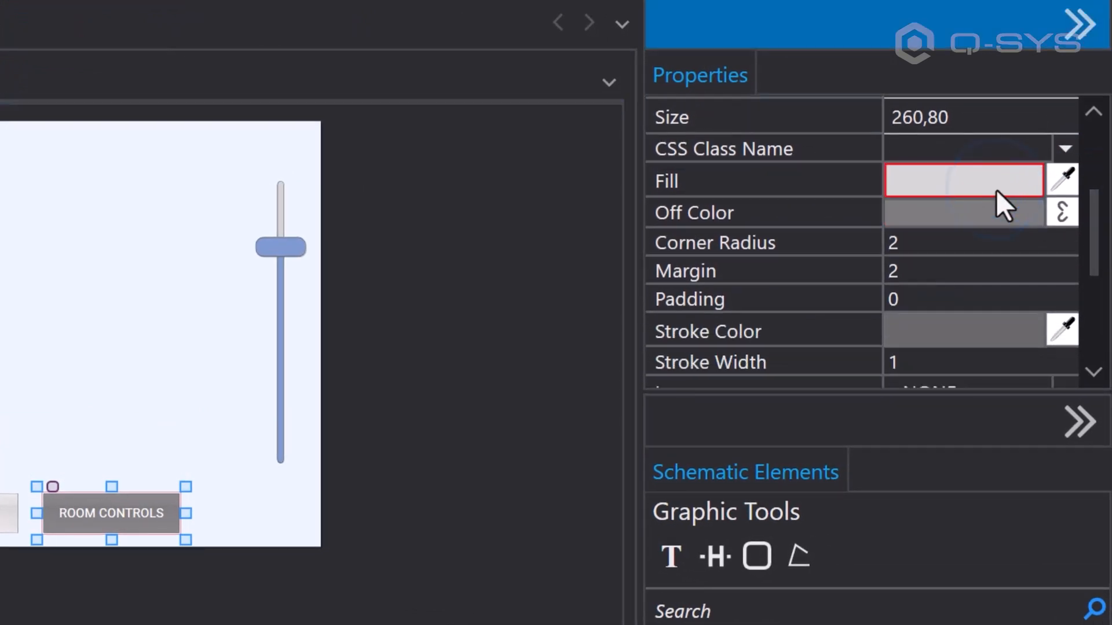
pyautogui.click(996, 190)
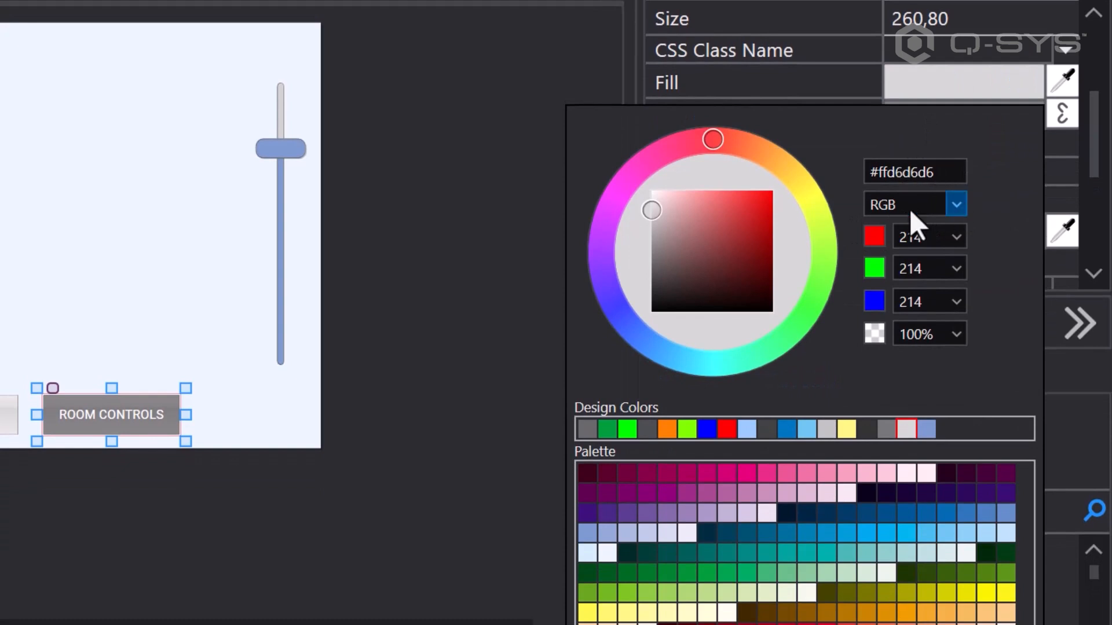
pyautogui.click(954, 204)
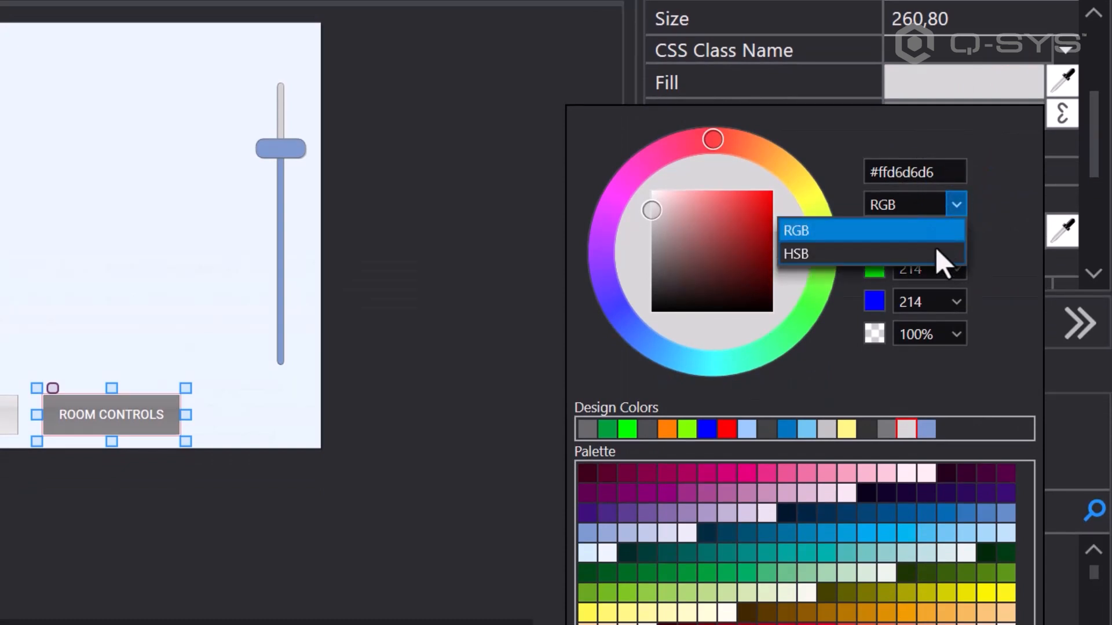
pyautogui.click(977, 213)
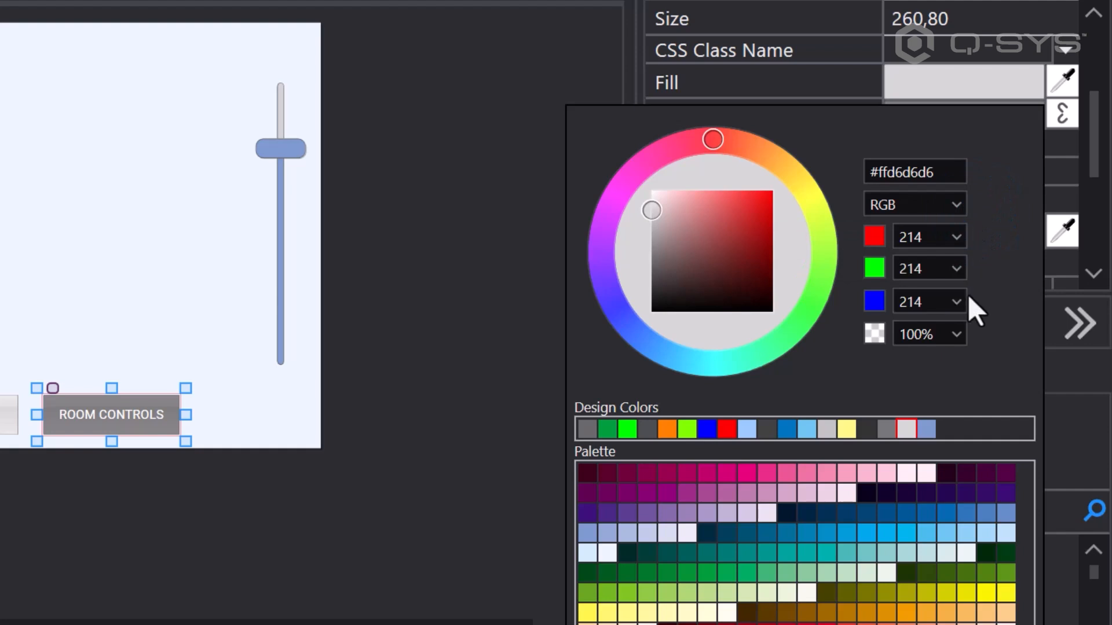
pyautogui.click(961, 339)
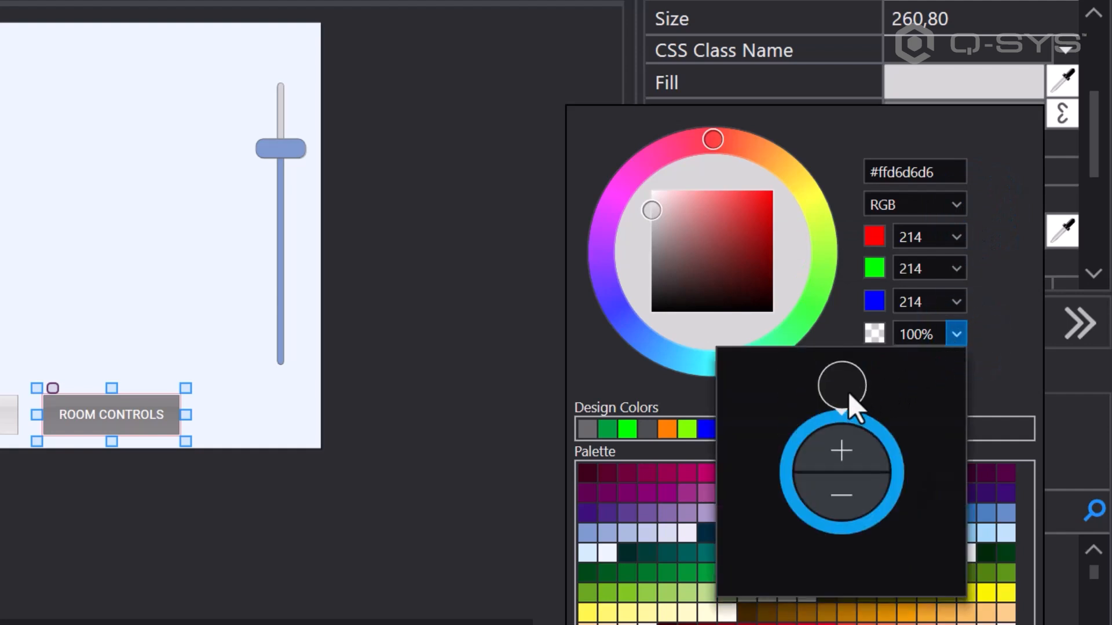
pyautogui.moveTo(837, 388); pyautogui.dragTo(995, 282)
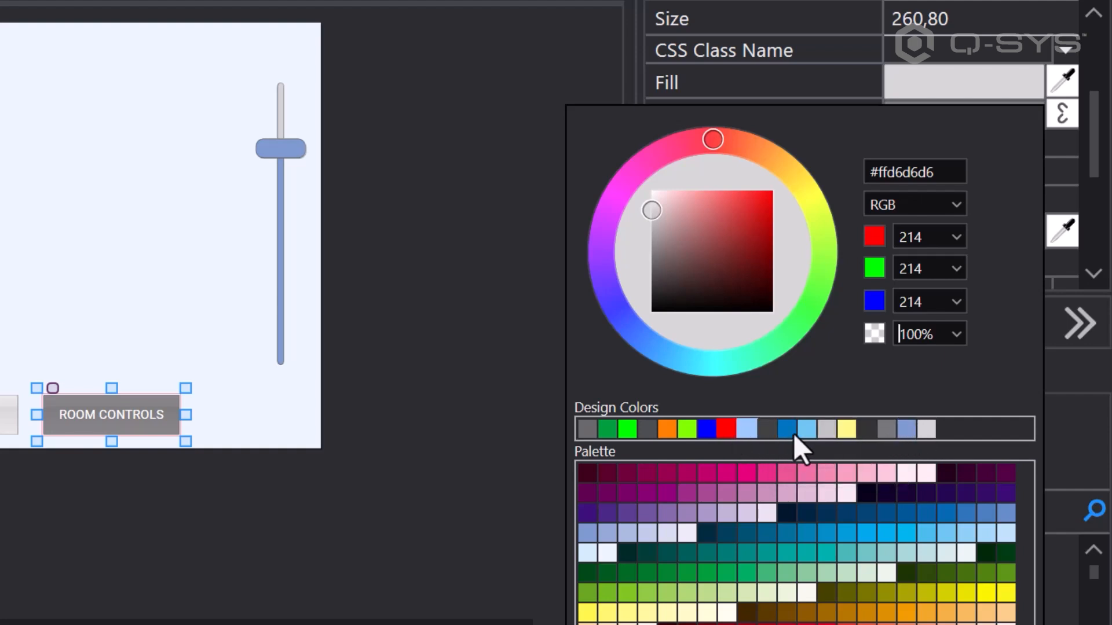
pyautogui.click(821, 90)
pyautogui.click(410, 357)
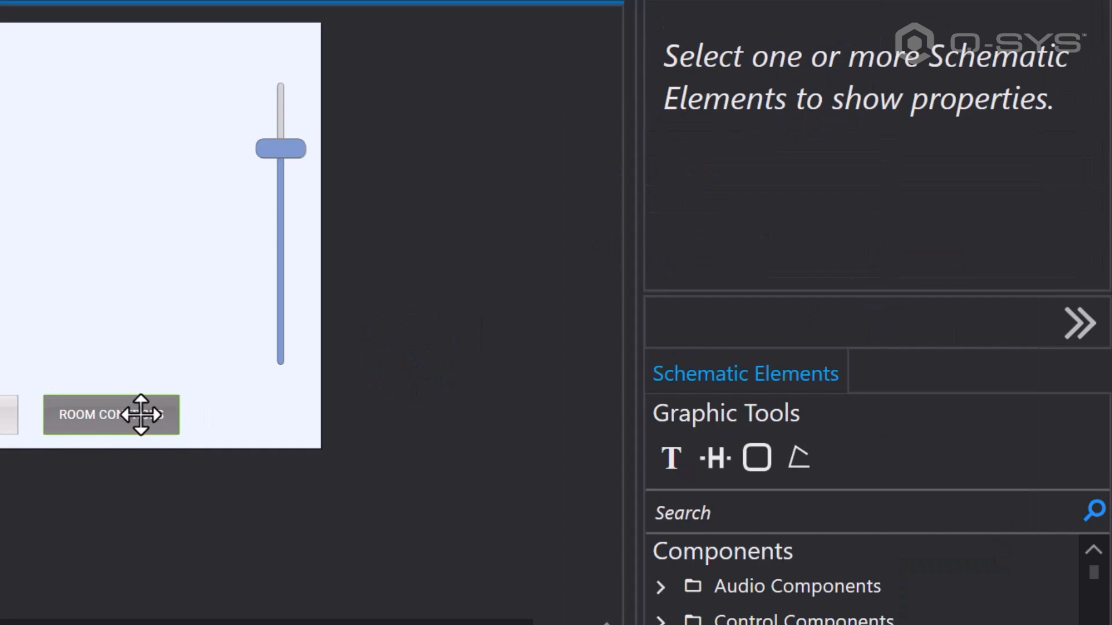
# Step: Link the ROOM CONTROLS button's Off Color to its Fill color and unlink it again
pyautogui.click(145, 412)
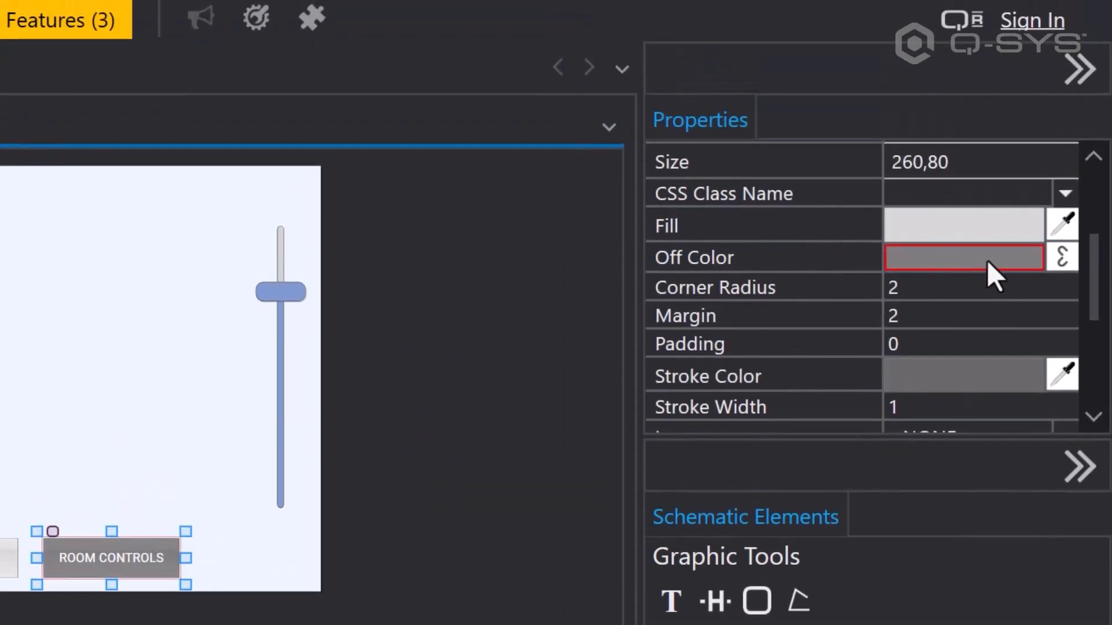
pyautogui.click(1064, 257)
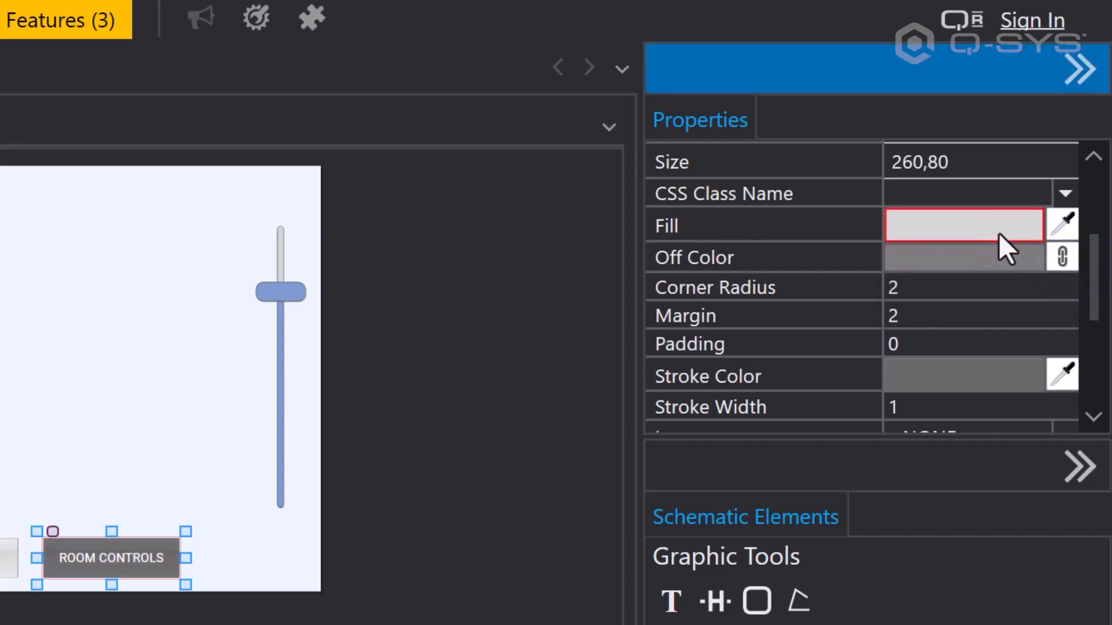
pyautogui.click(1062, 258)
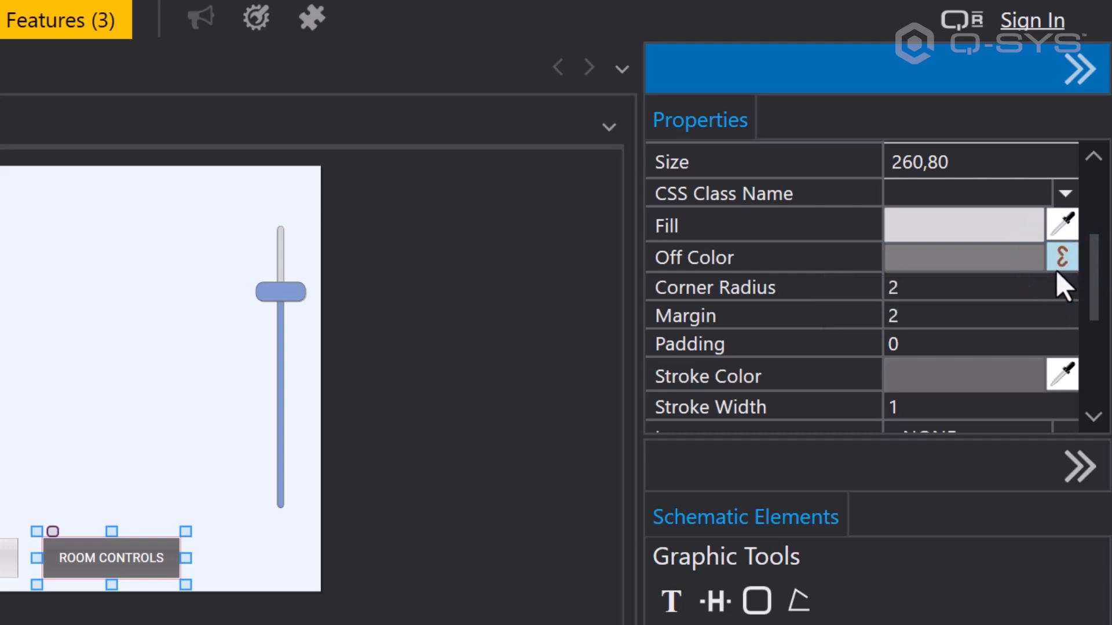
# Step: View the color picker for the ROOM CONTROLS button's Off Color without choosing a new color
pyautogui.click(981, 261)
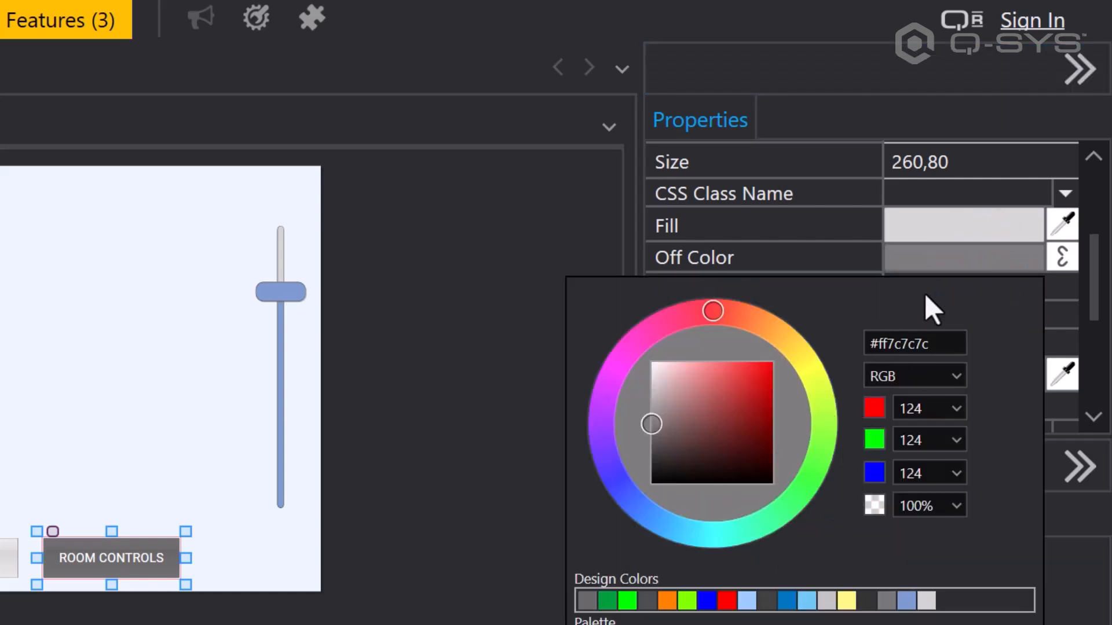
pyautogui.click(921, 264)
pyautogui.click(511, 287)
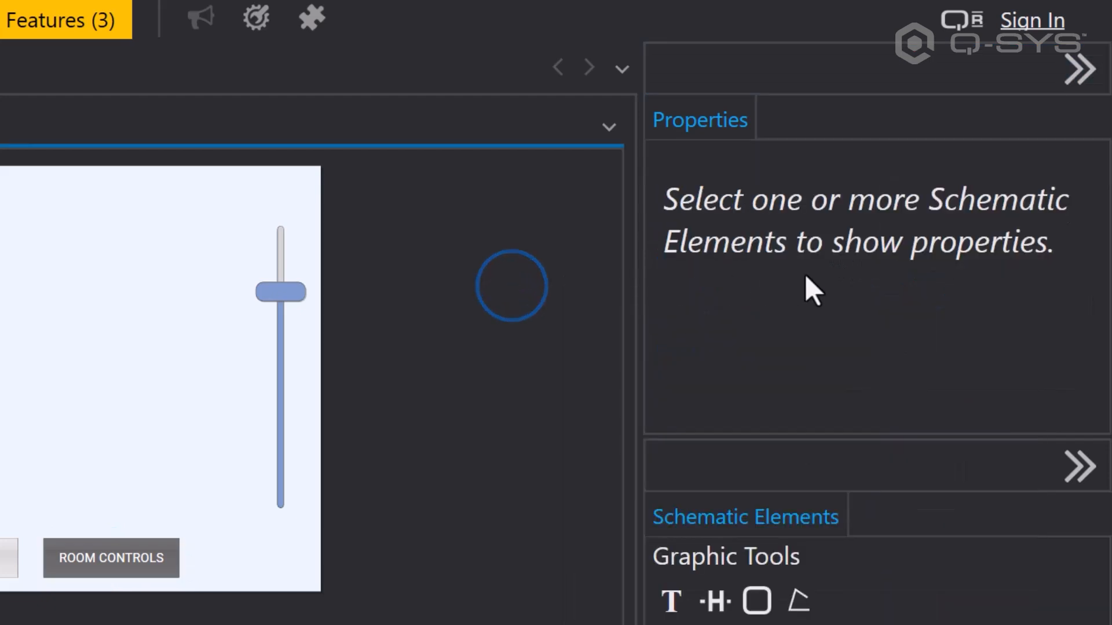
# Step: Resize the ROOM CONTROLS button to 200,200 and move it up above the bottom button row
pyautogui.click(149, 546)
pyautogui.scroll(-3, 928, 350)
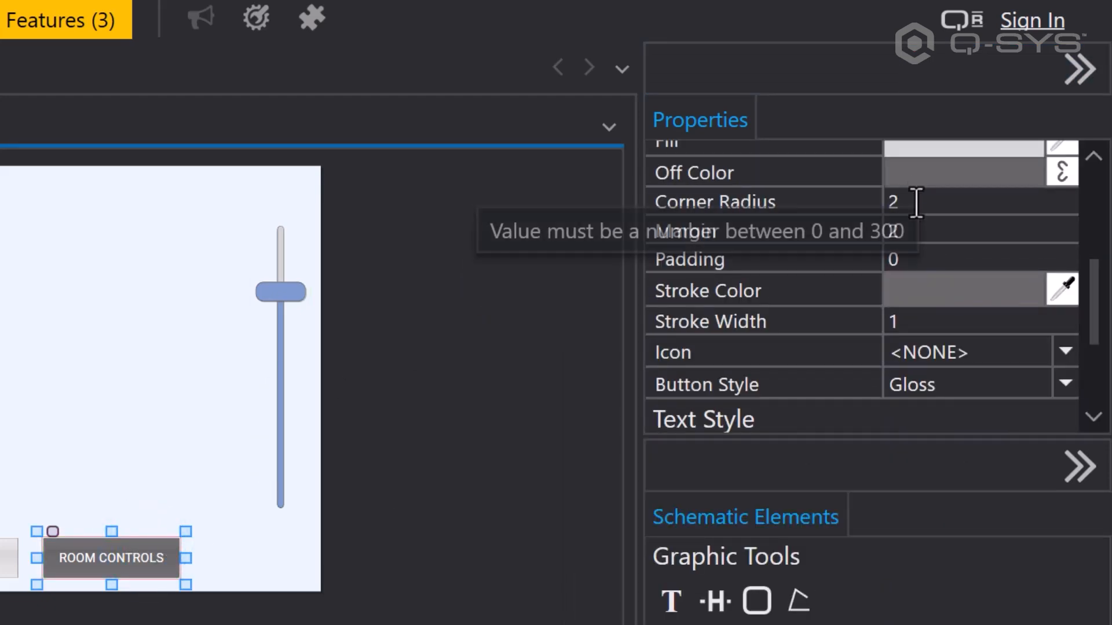
pyautogui.click(483, 375)
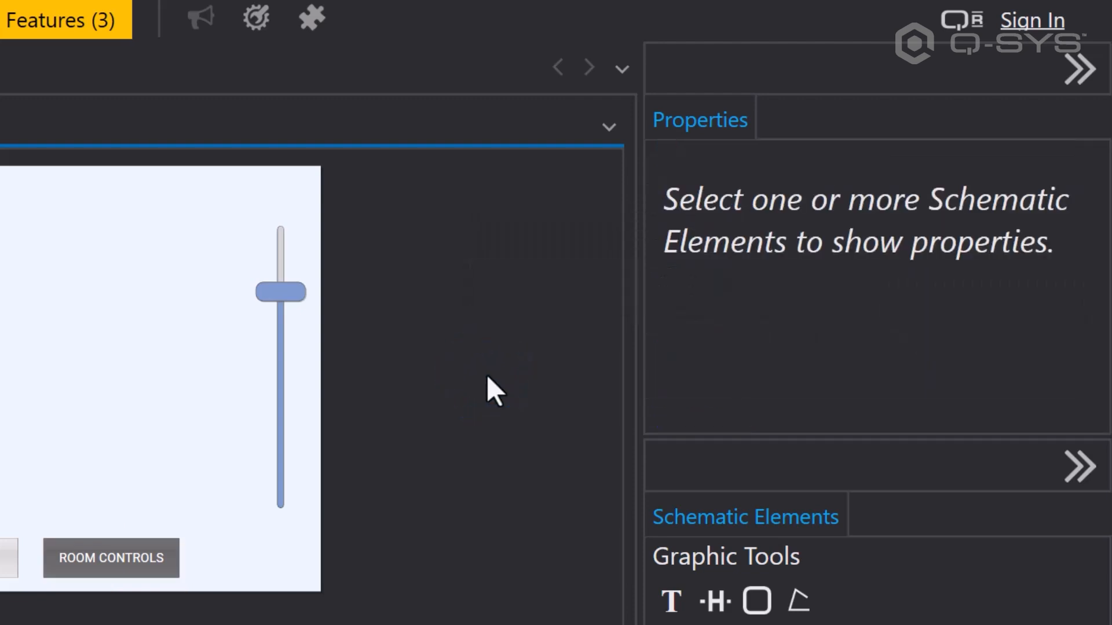
pyautogui.click(146, 568)
pyautogui.click(235, 556)
pyautogui.click(154, 553)
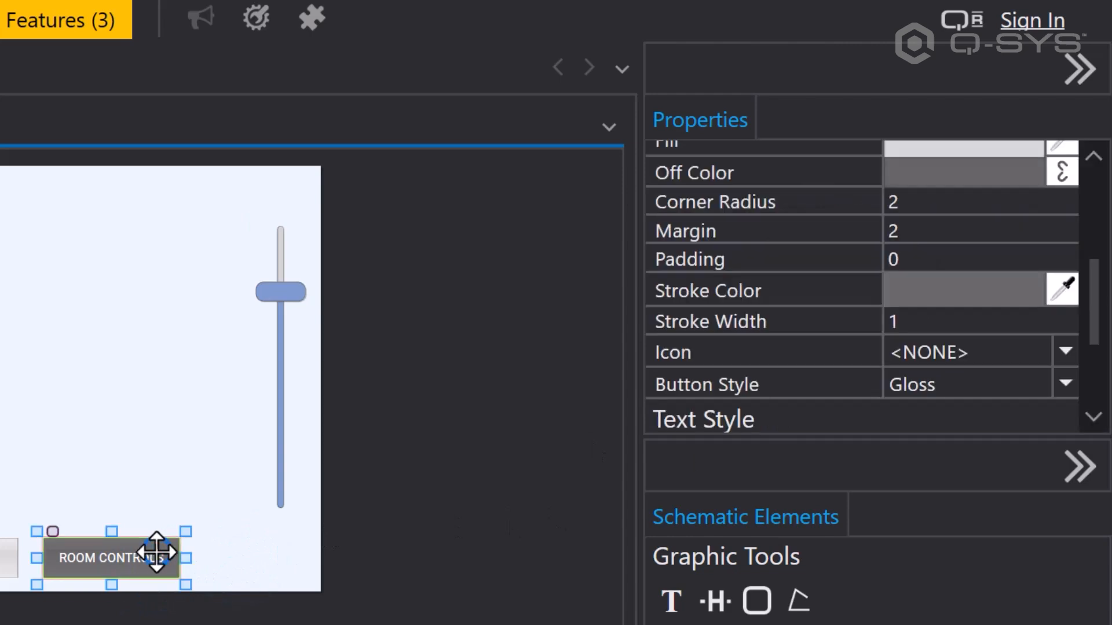
pyautogui.scroll(3, 944, 231)
pyautogui.click(973, 164)
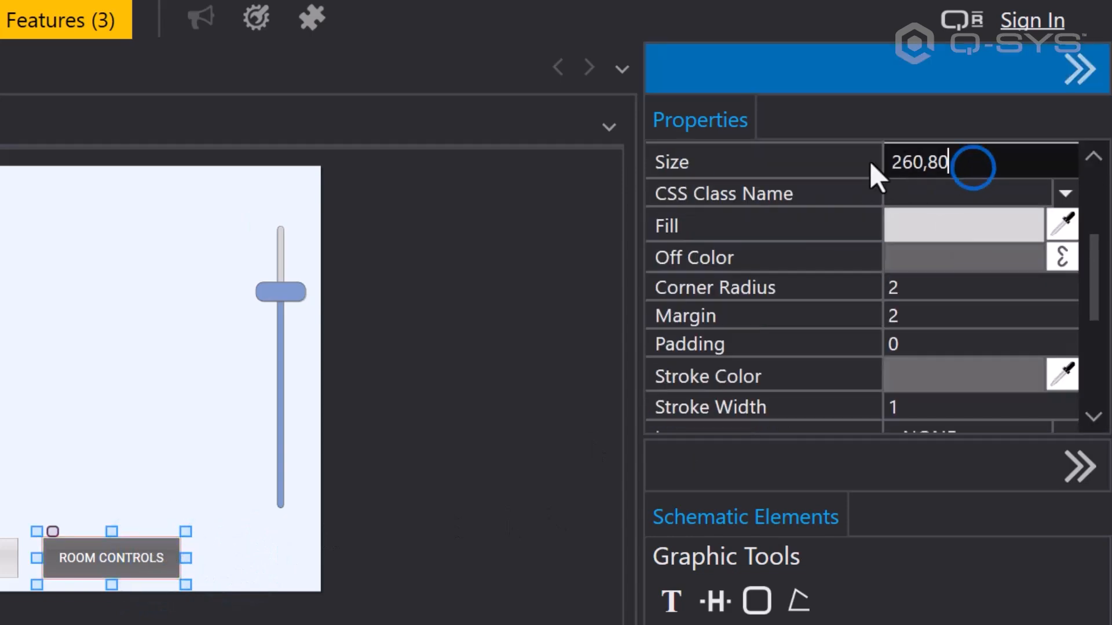
pyautogui.write('200,200')
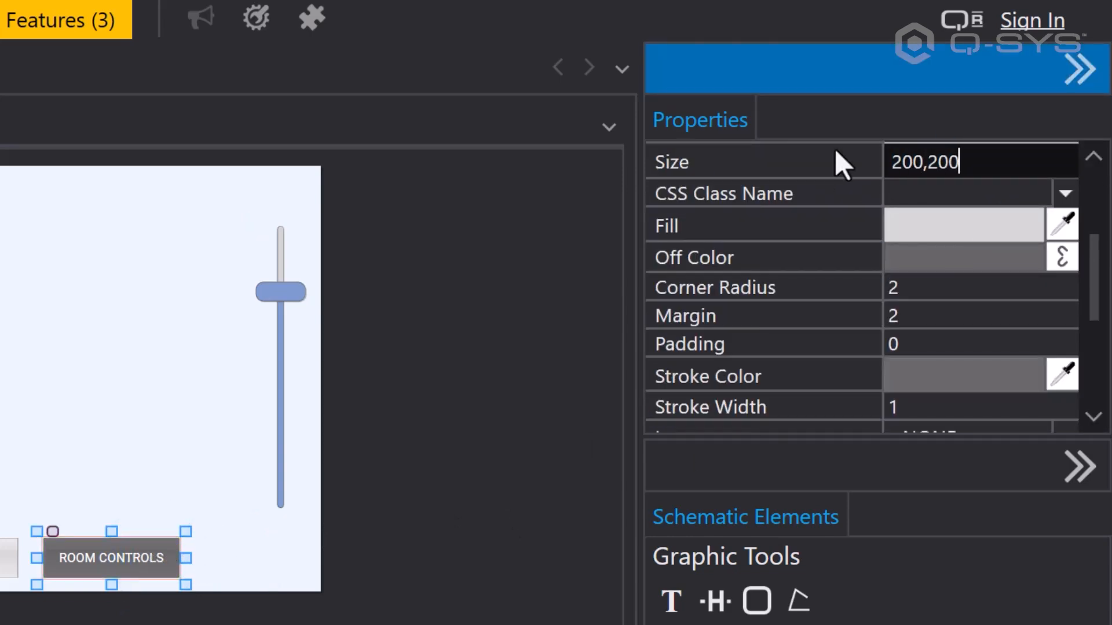
pyautogui.press('Return')
pyautogui.moveTo(109, 592); pyautogui.dragTo(122, 448)
# Step: Set the ROOM CONTROLS button's corner radius to 100 to make it circular
pyautogui.click(927, 288)
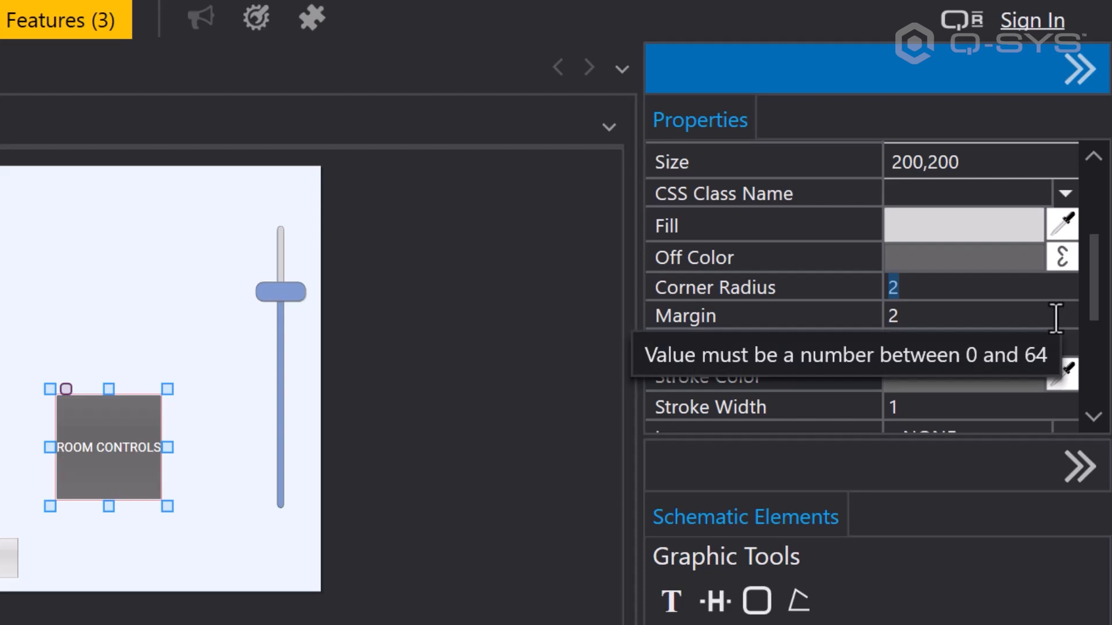
pyautogui.write('100')
pyautogui.press('Return')
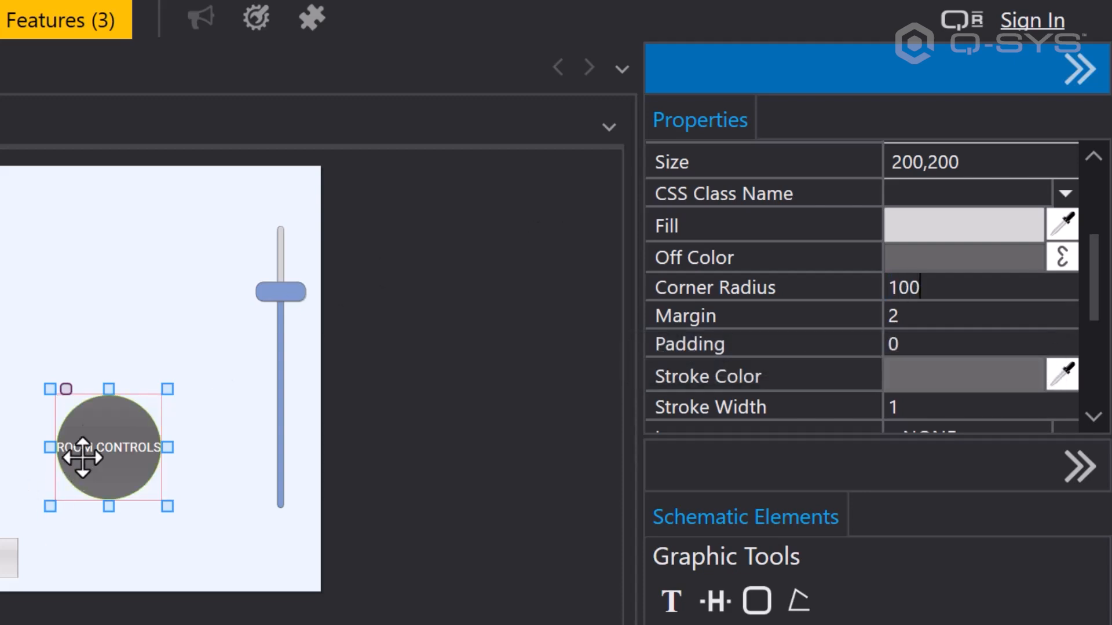
pyautogui.click(166, 313)
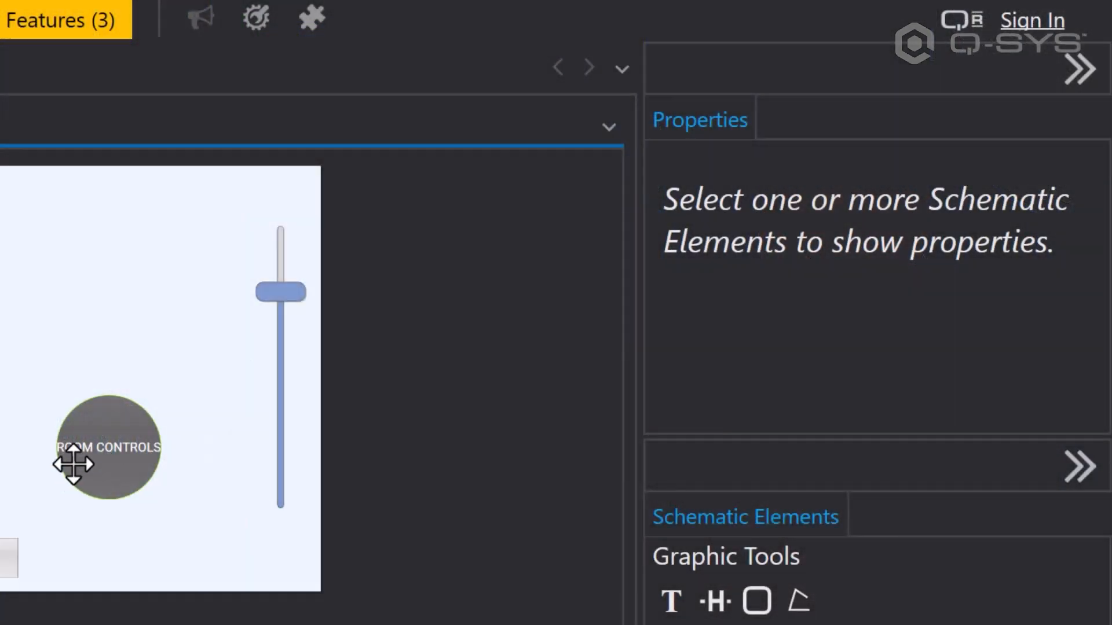
# Step: Set the margin of the CAMERA button to 20
pyautogui.click(74, 459)
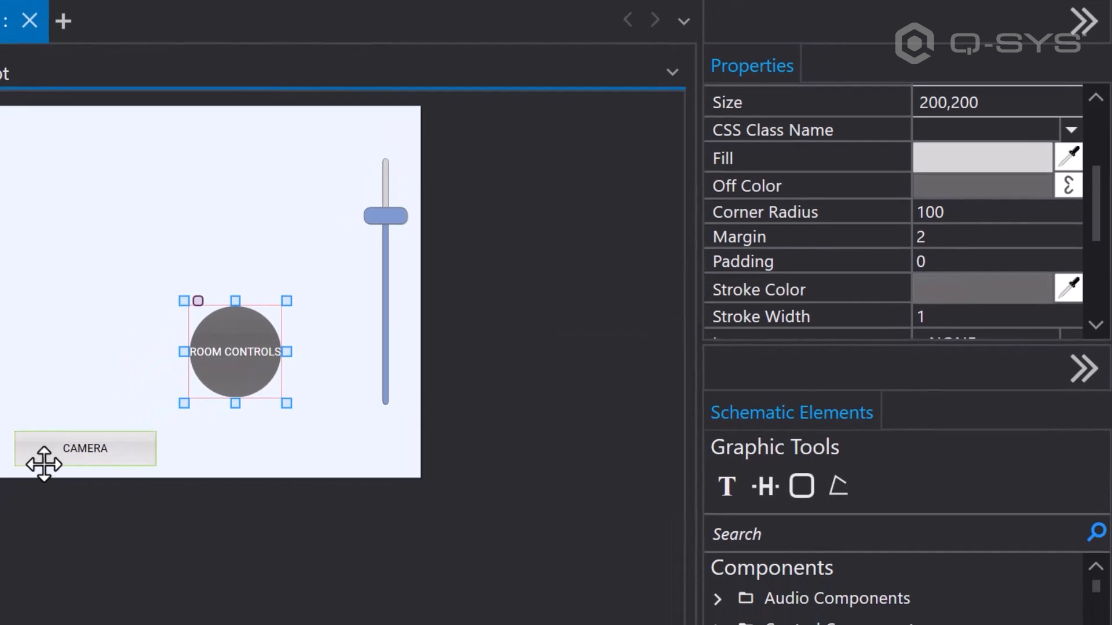
pyautogui.click(44, 464)
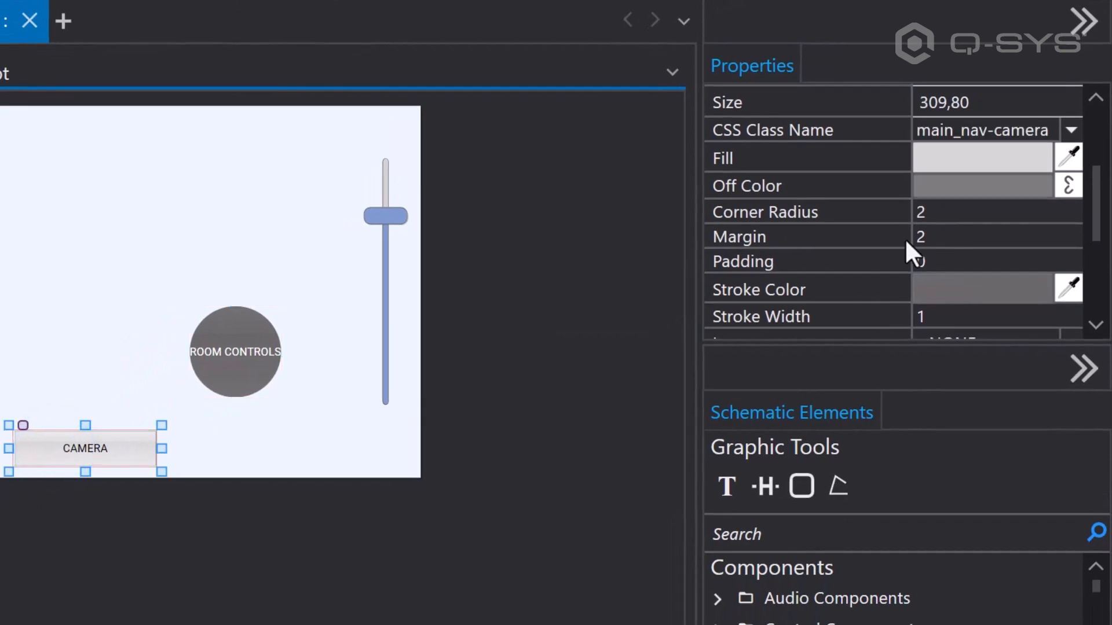
pyautogui.doubleClick(936, 234)
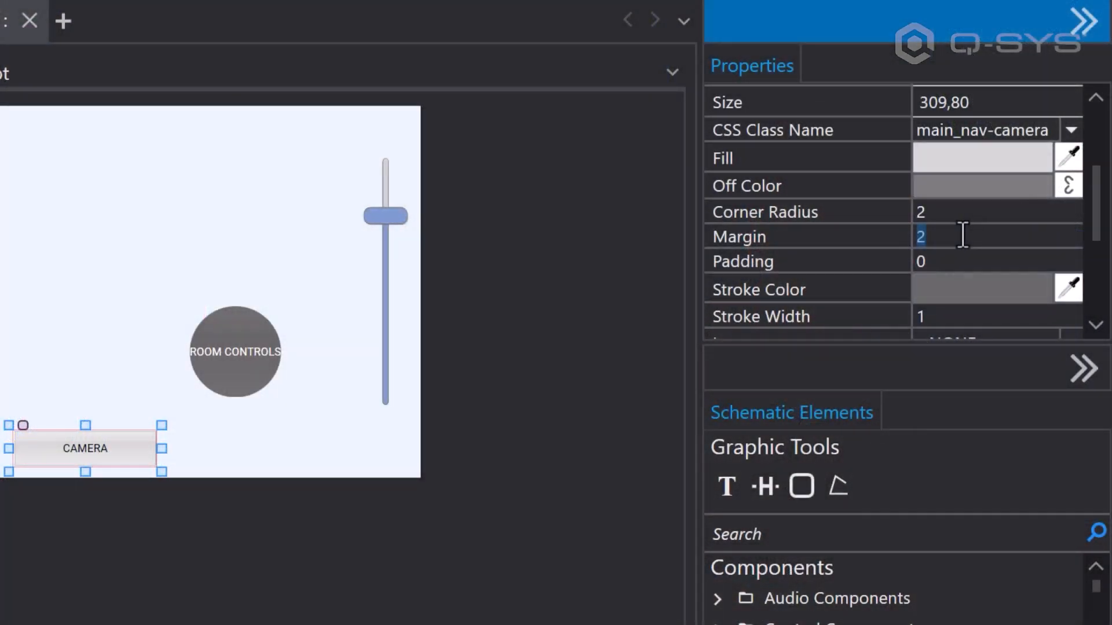
pyautogui.press('Return')
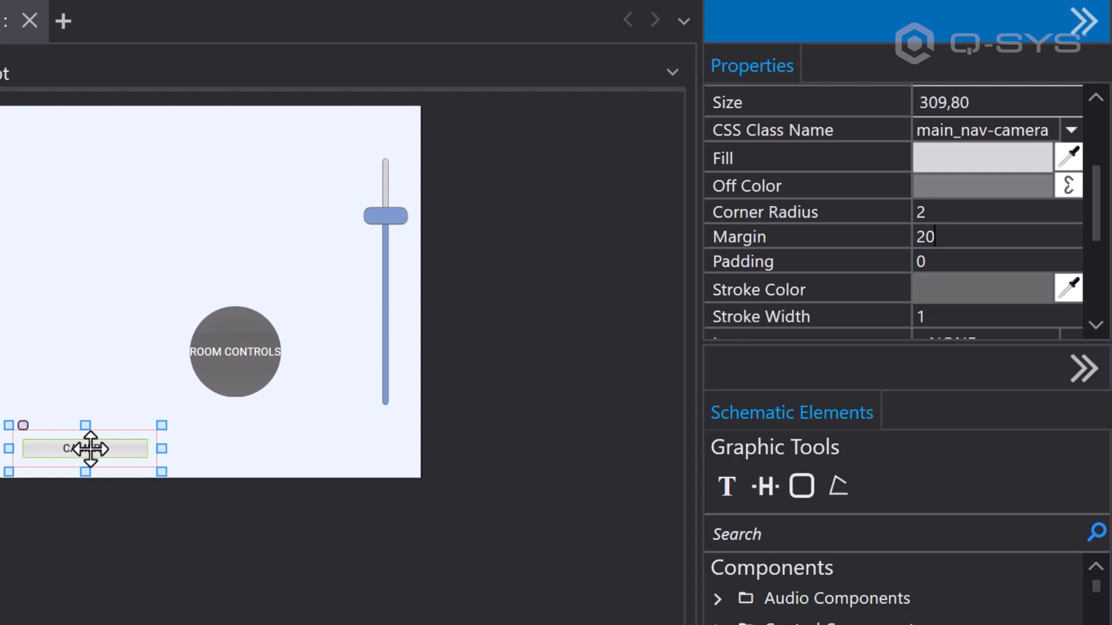
pyautogui.click(142, 255)
# Step: Set the padding of the DISPLAYS button to 35
pyautogui.click(77, 443)
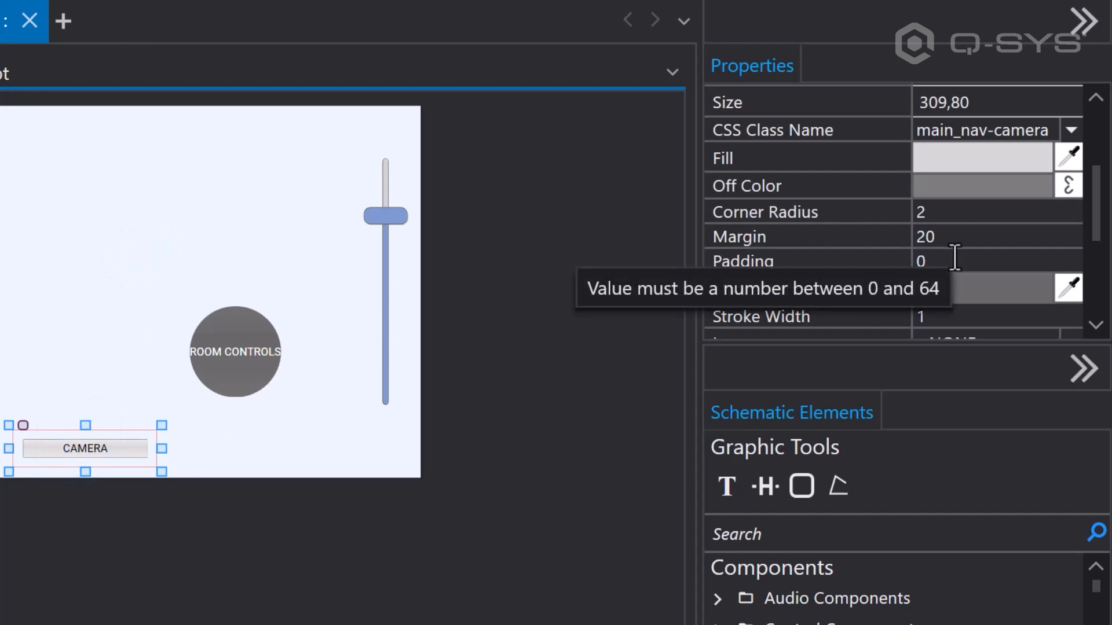
pyautogui.click(139, 423)
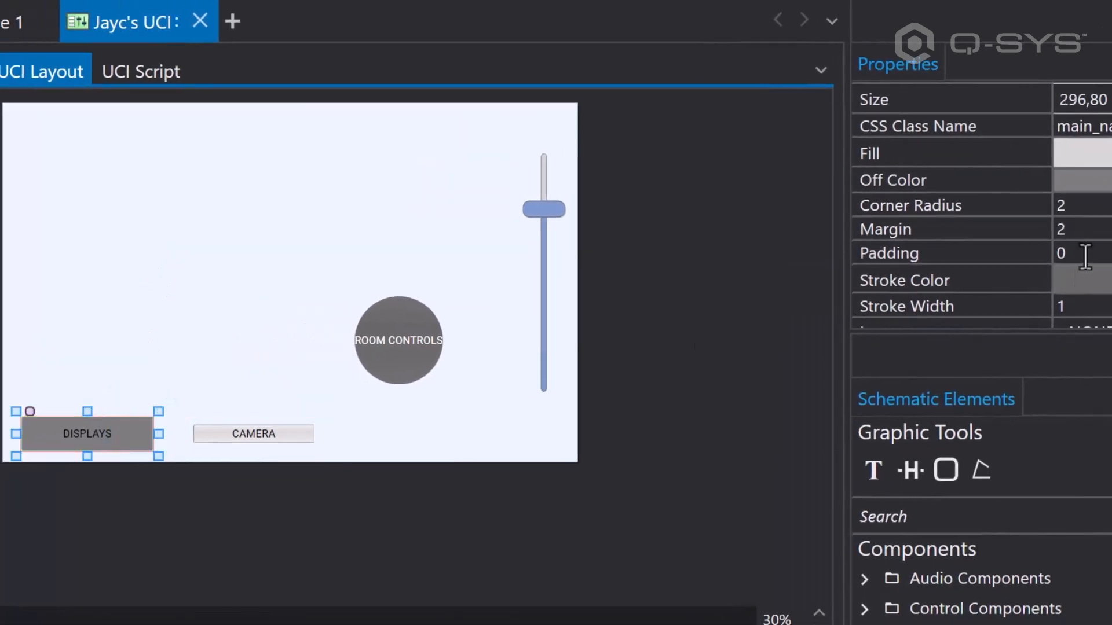
pyautogui.click(1085, 255)
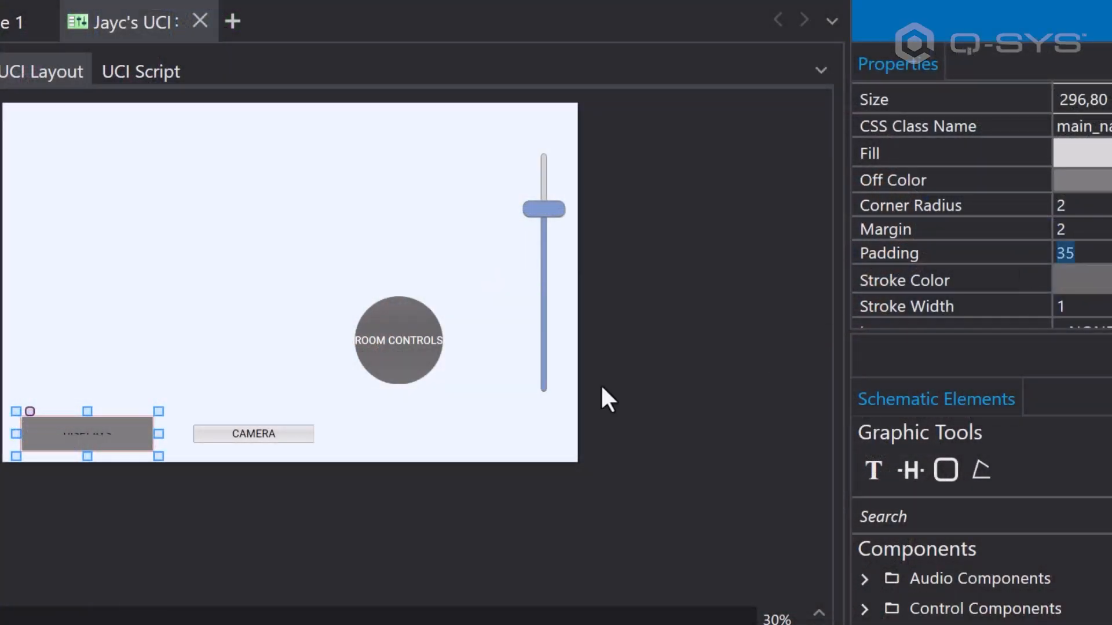
pyautogui.click(164, 381)
# Step: Set the stroke color of the DISPLAYS button to black and its stroke width to 10
pyautogui.click(88, 447)
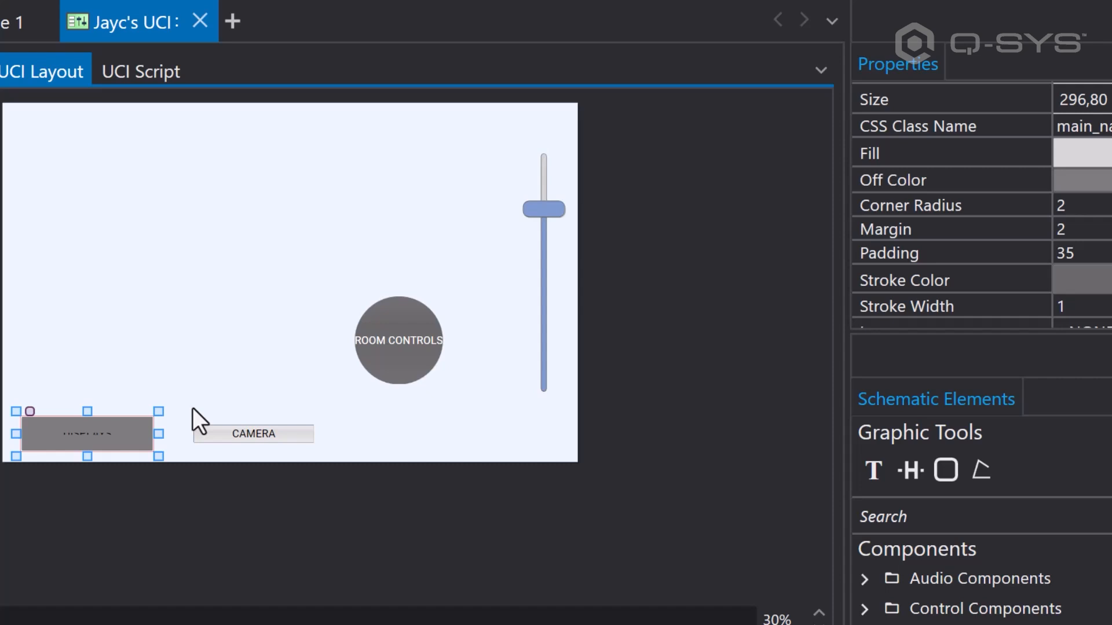
pyautogui.scroll(-2, 981, 206)
pyautogui.scroll(1, 982, 206)
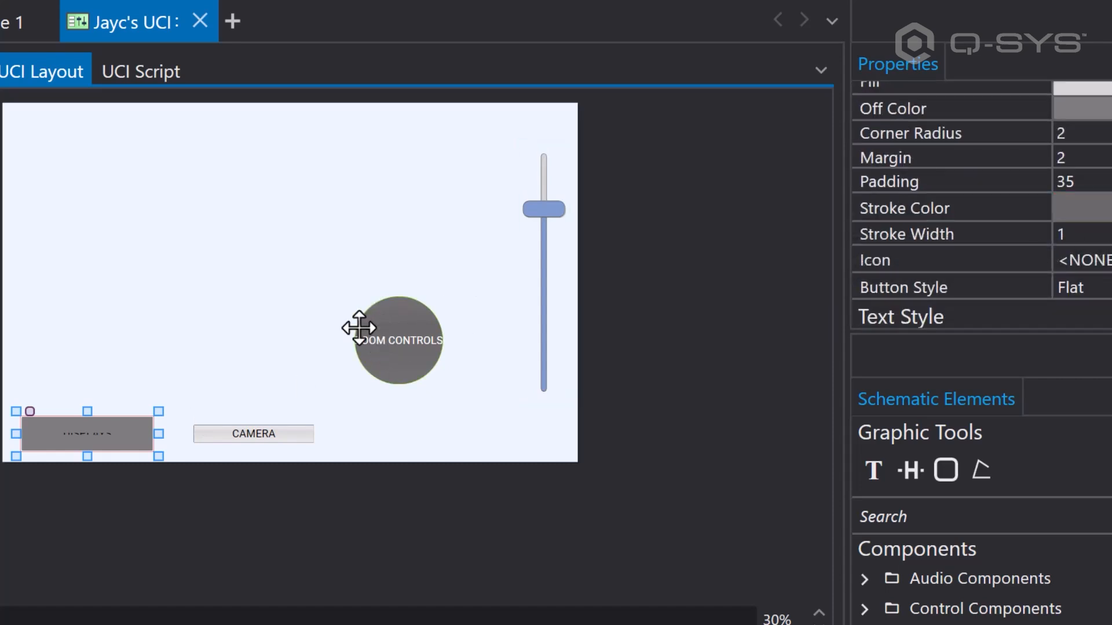
pyautogui.click(125, 336)
pyautogui.click(126, 434)
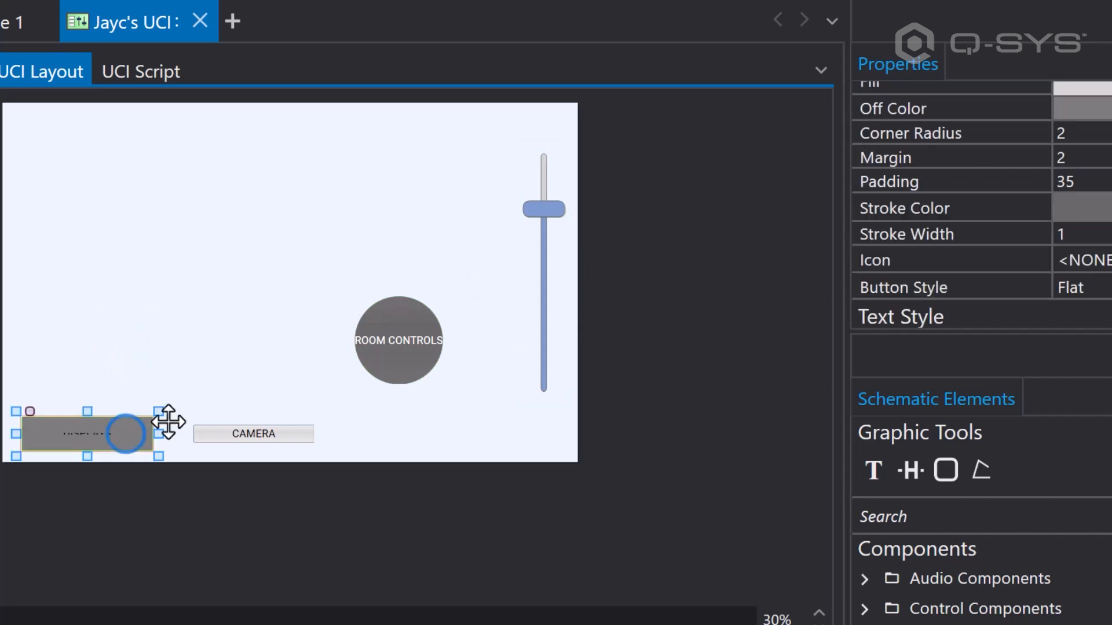
pyautogui.click(1079, 215)
pyautogui.moveTo(883, 385); pyautogui.dragTo(857, 405)
pyautogui.click(999, 216)
pyautogui.click(1081, 235)
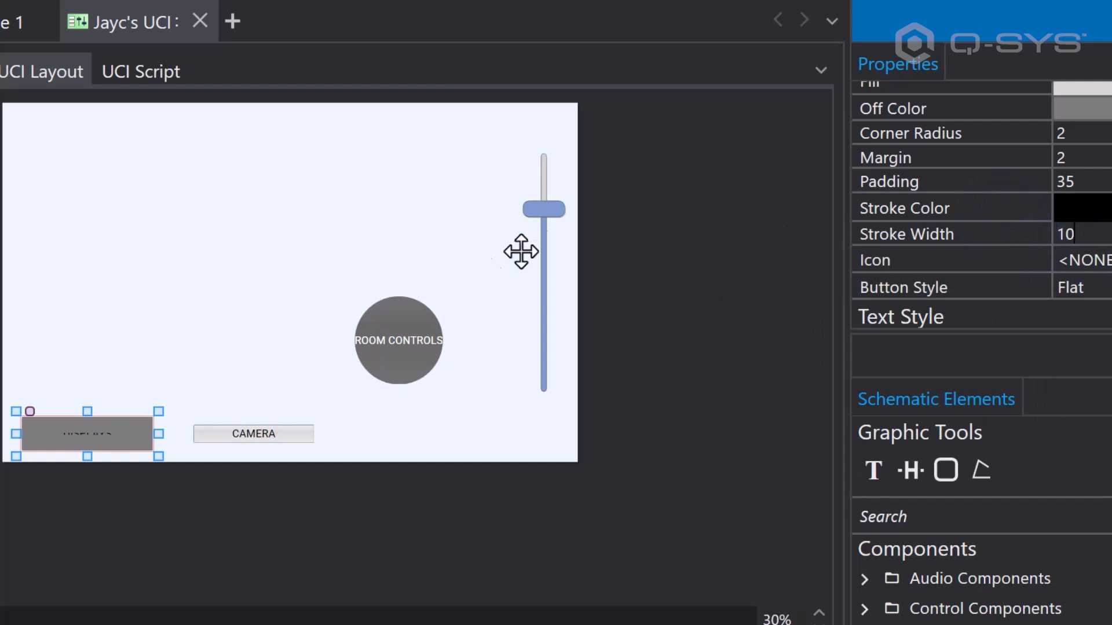
pyautogui.click(183, 293)
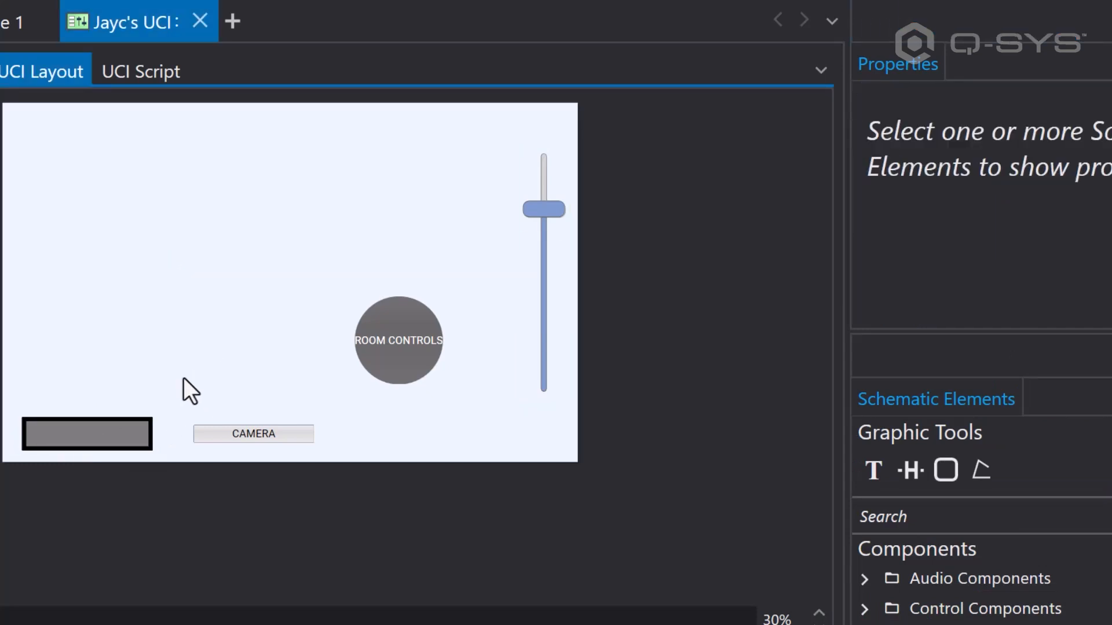
# Step: Assign the Bitcoin Circle icon to the DISPLAYS button
pyautogui.click(134, 431)
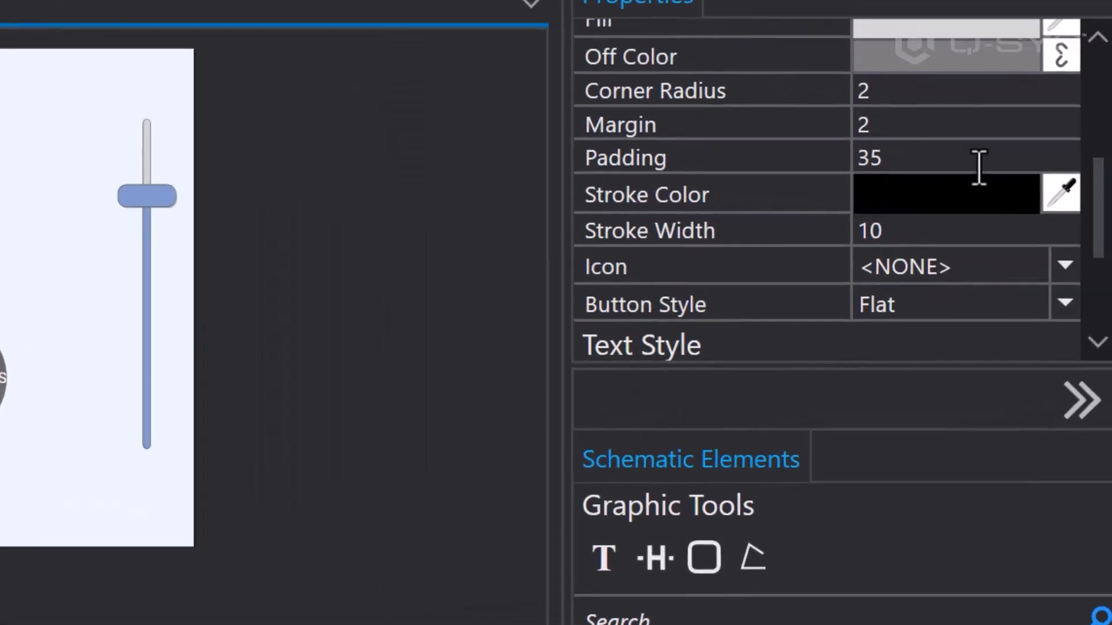
pyautogui.scroll(-4, 979, 168)
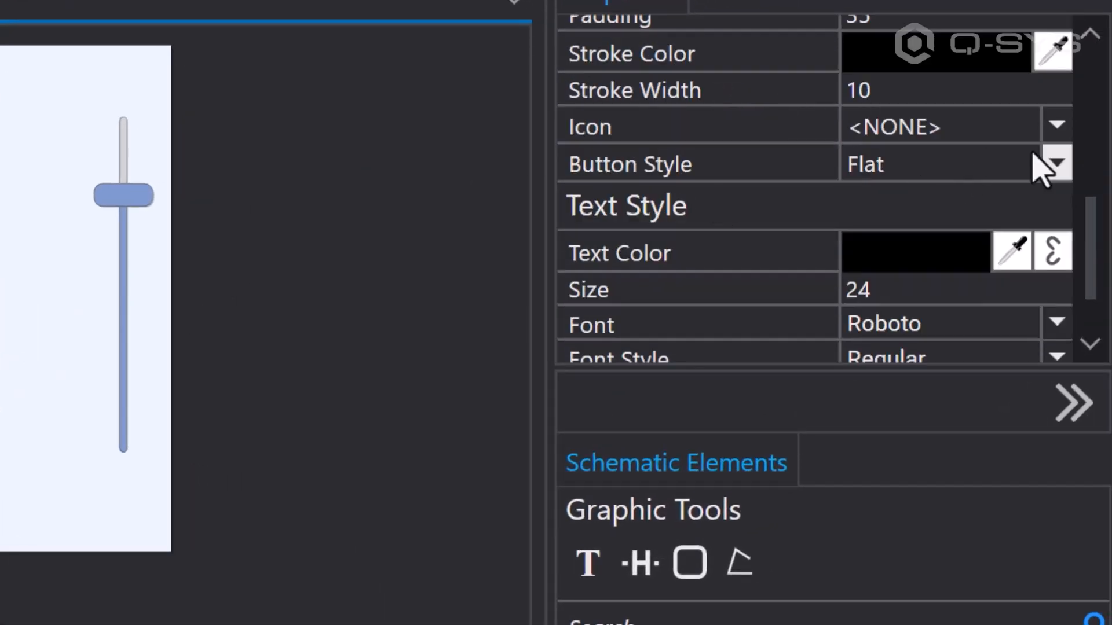
pyautogui.click(1056, 124)
pyautogui.moveTo(1055, 228); pyautogui.dragTo(1051, 473)
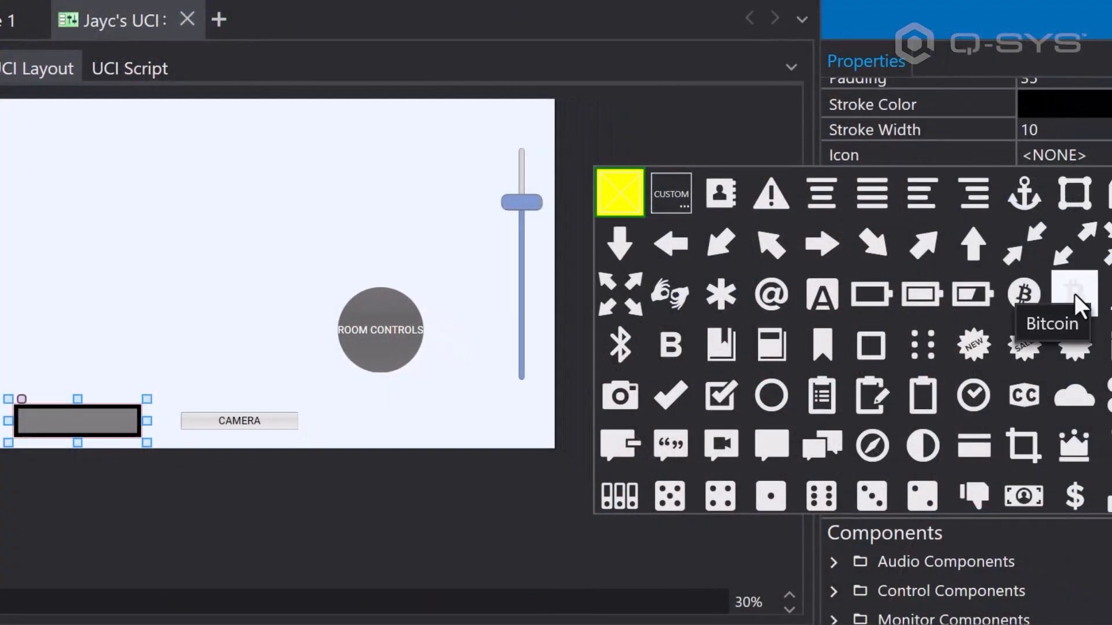
pyautogui.click(1075, 294)
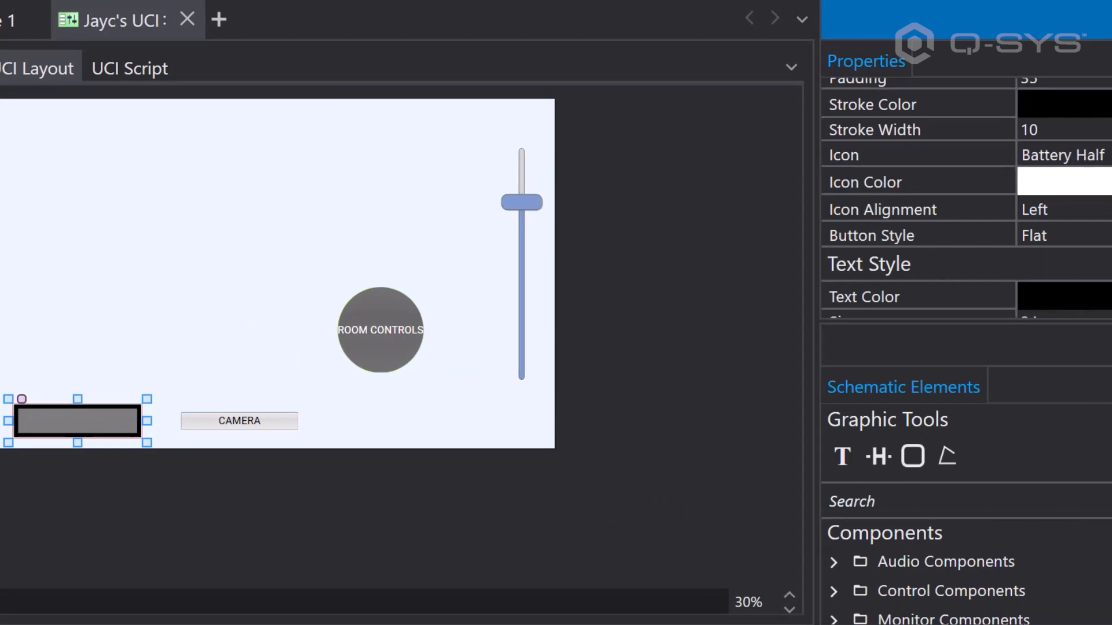
pyautogui.click(1063, 156)
pyautogui.click(1030, 294)
# Step: Set the padding of the DISPLAYS button to 0
pyautogui.scroll(3, 966, 198)
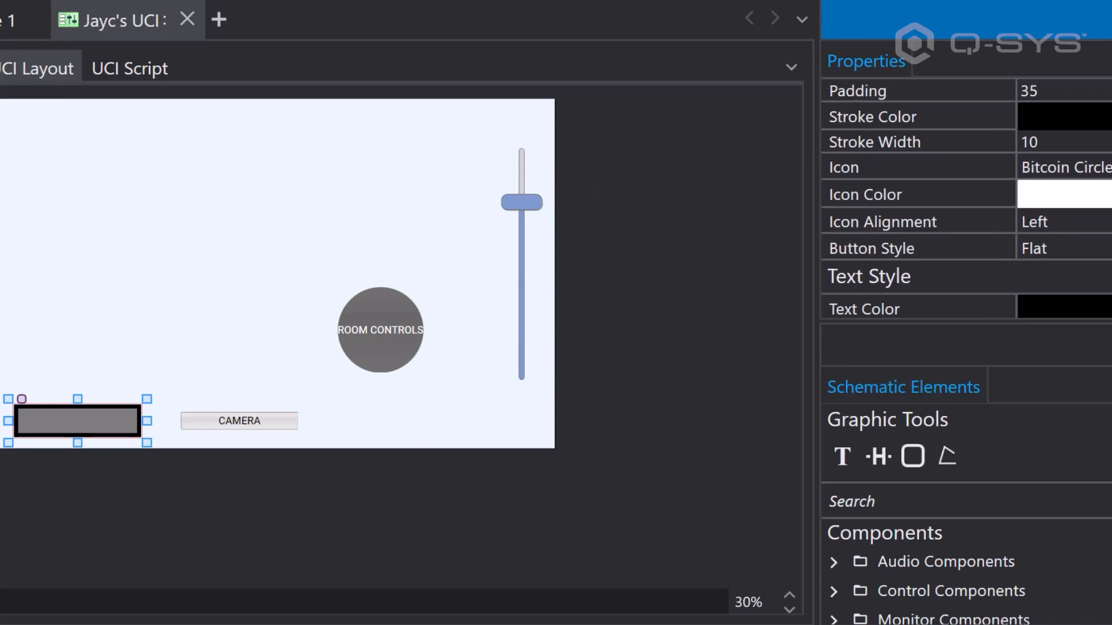
pyautogui.write('0')
pyautogui.press('Return')
pyautogui.click(655, 251)
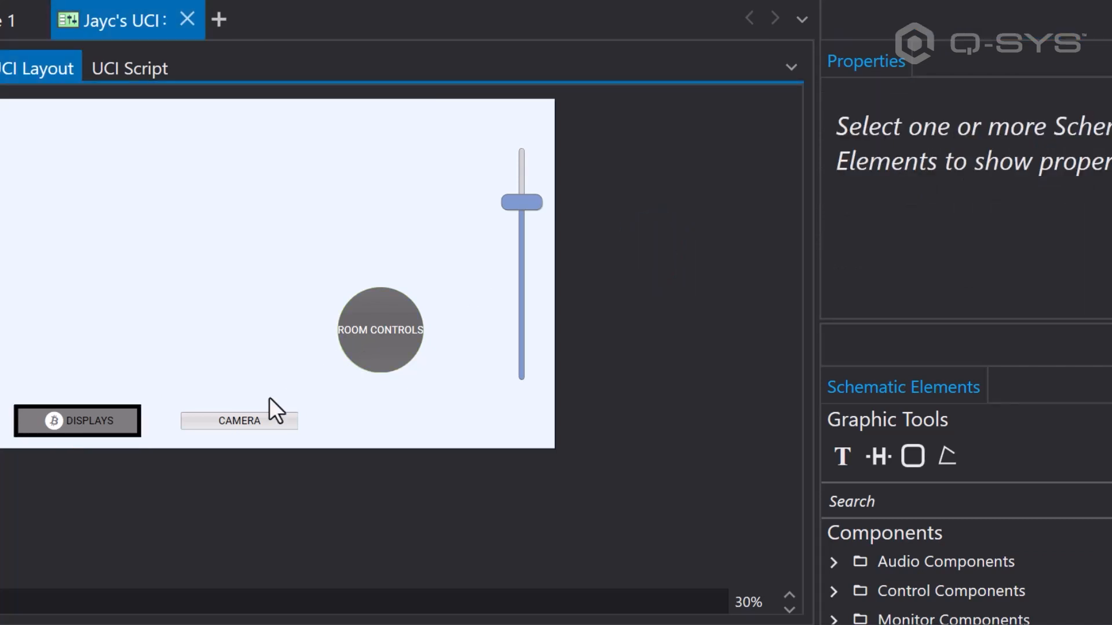
# Step: Examine the Flat, Gloss and Image button style options for the DISPLAYS button without changing its style
pyautogui.click(126, 421)
pyautogui.scroll(-6, 1100, 197)
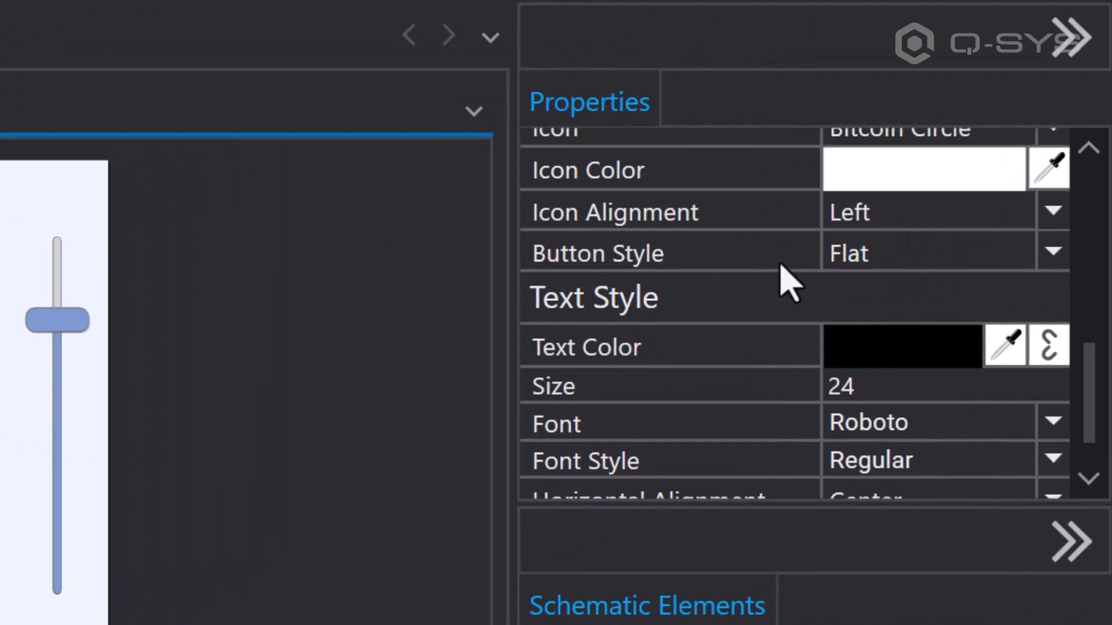
pyautogui.click(923, 250)
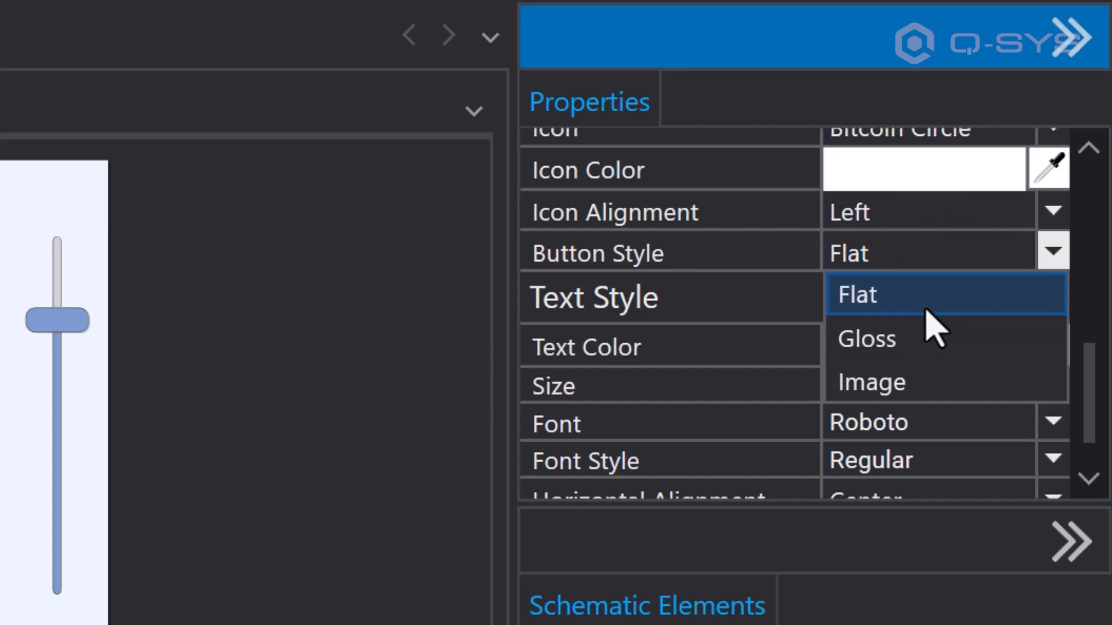
pyautogui.click(888, 294)
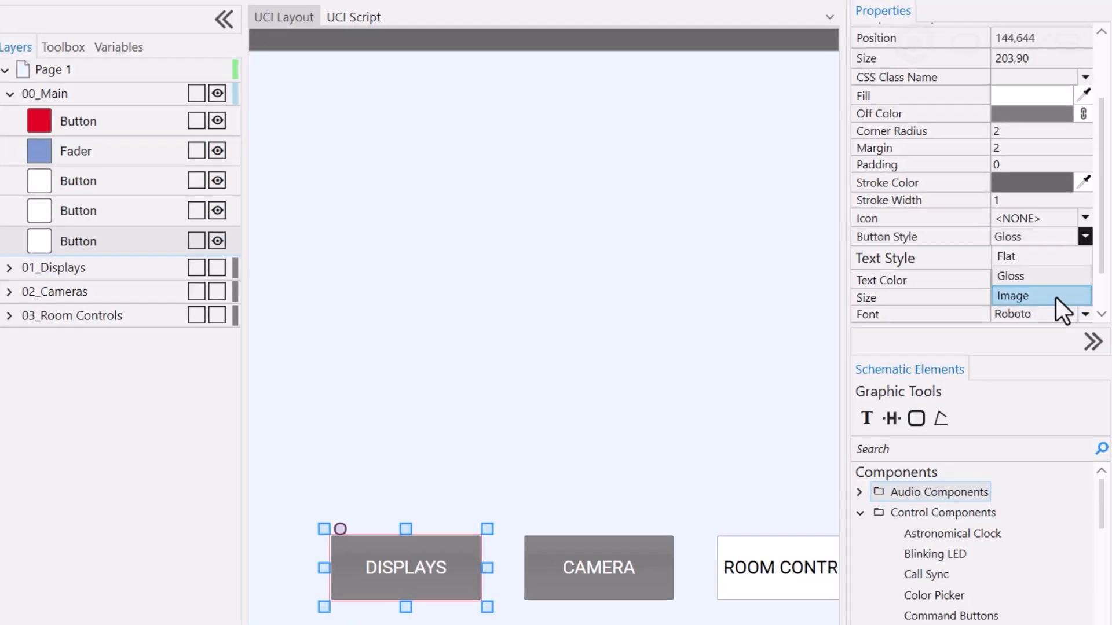
pyautogui.press('Escape')
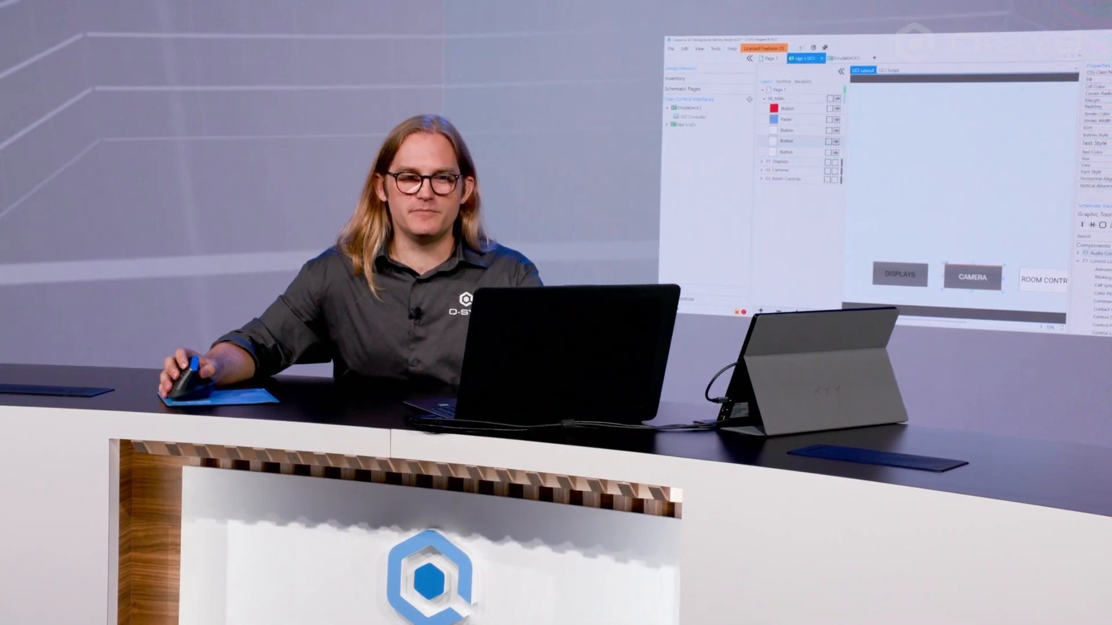
# Step: Examine the font style options for the CAMERA button's text without changing the style
pyautogui.scroll(-1, 1096, 139)
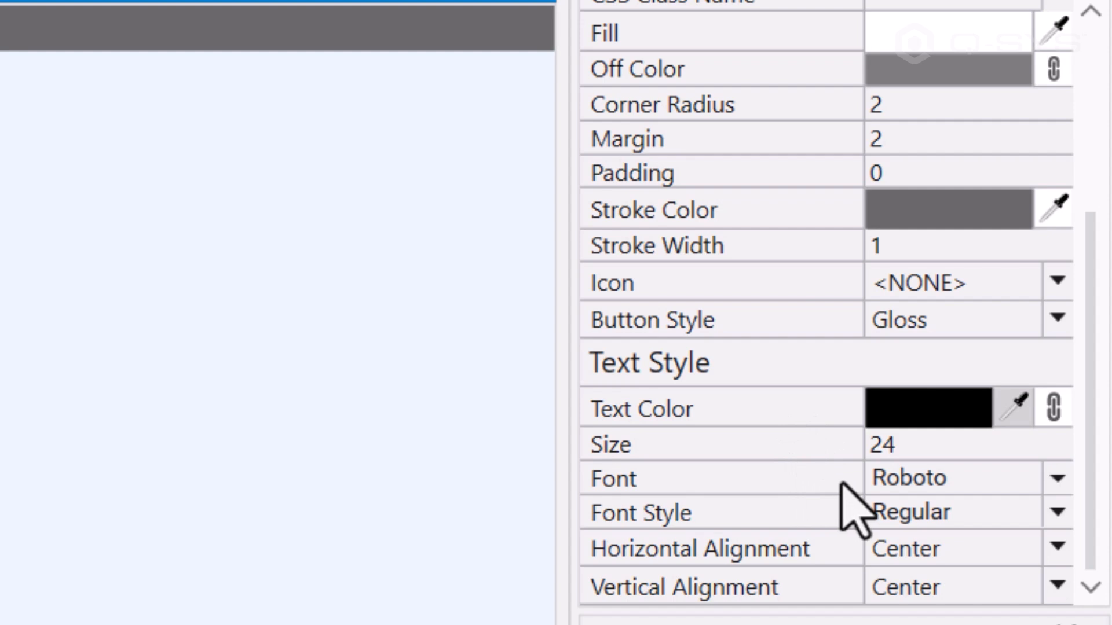
pyautogui.click(940, 513)
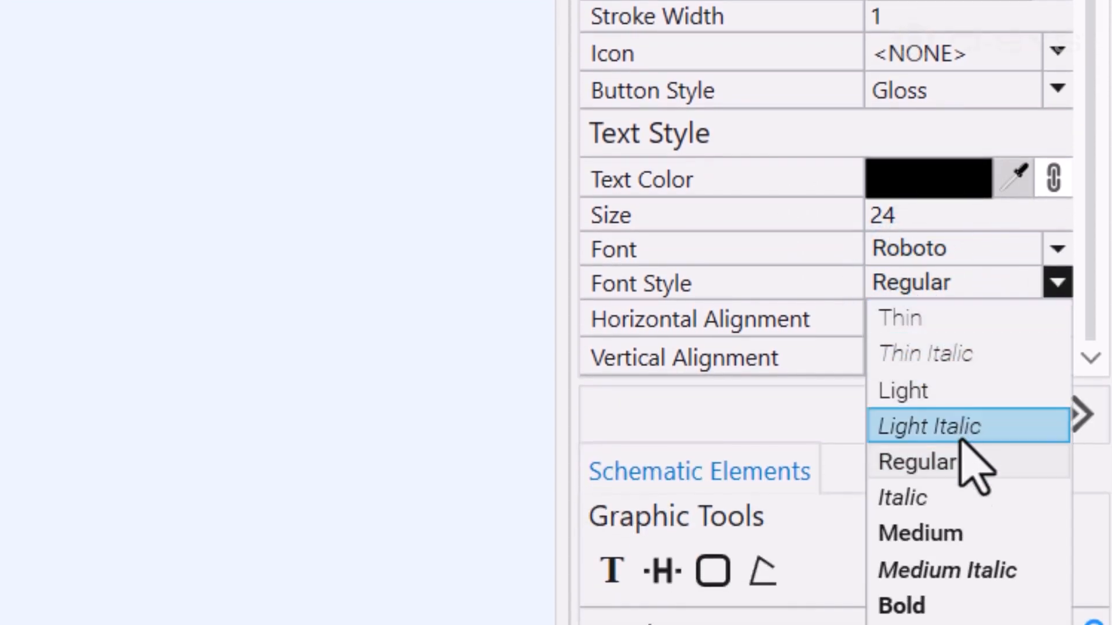
pyautogui.click(832, 289)
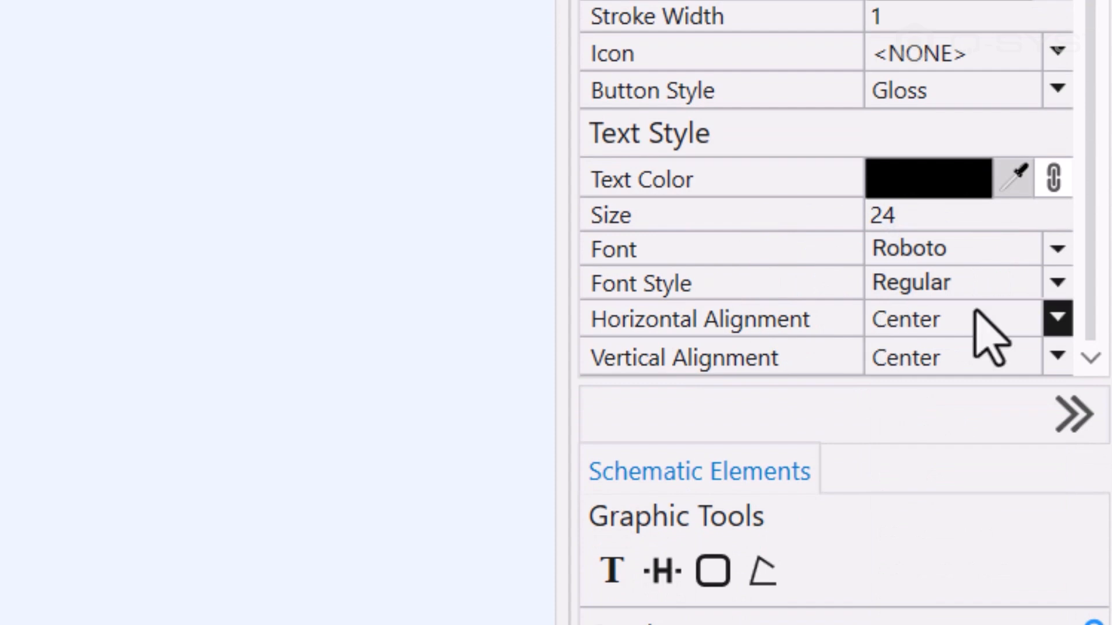